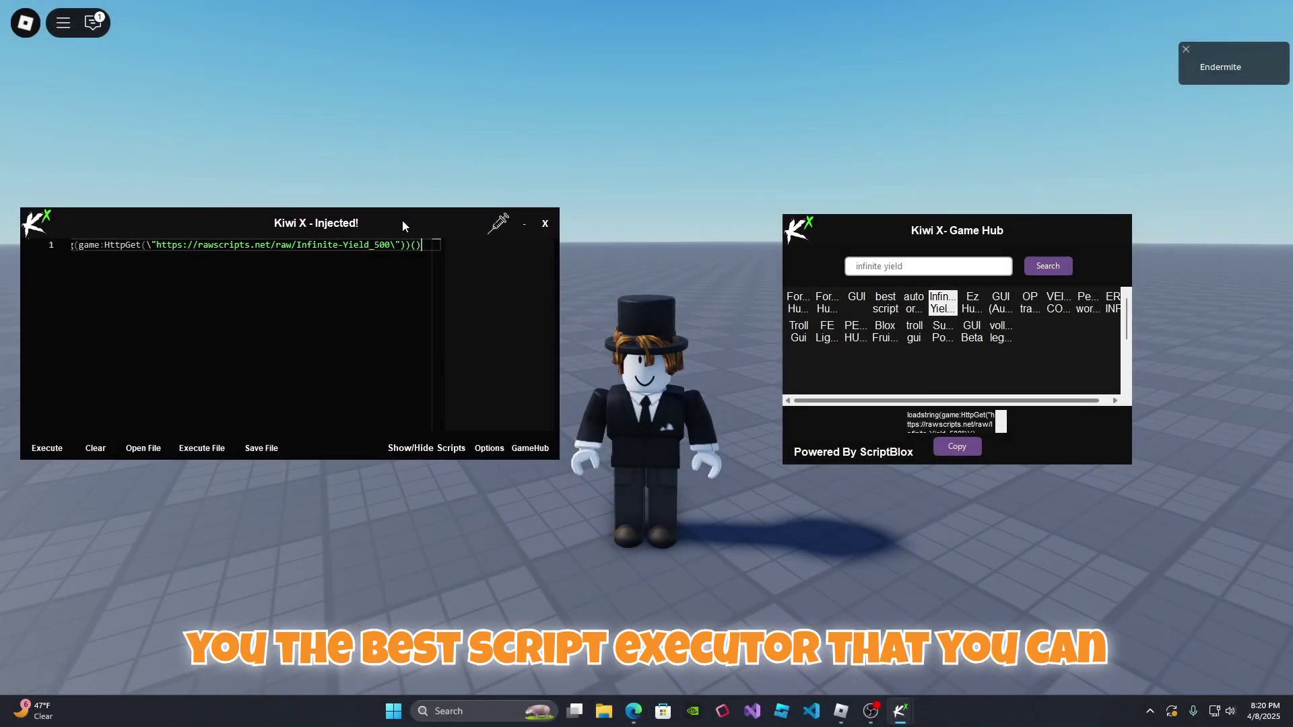
left_click_drag(402, 220, 408, 225)
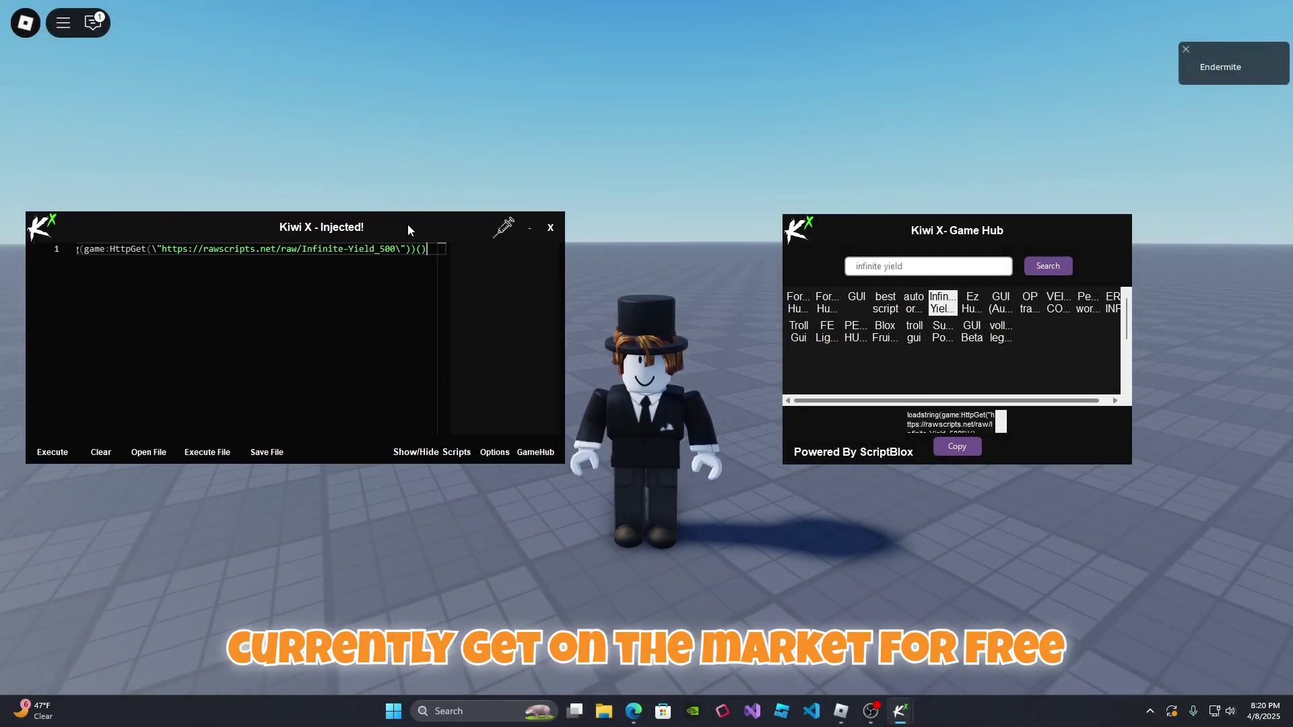
left_click_drag(408, 229, 409, 209)
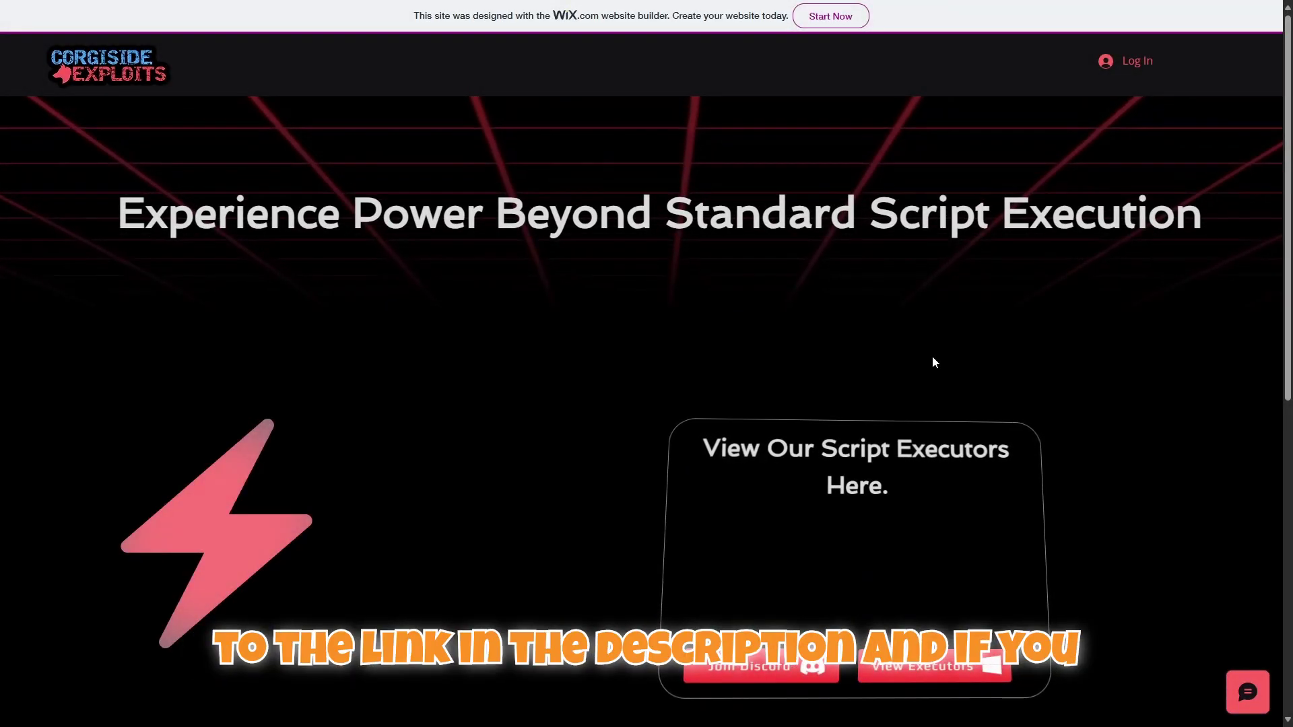
Step: Open the Corgiside Exploits page listing the script executors and go to its Download Kiwi X section
scroll(941, 369, "down", 2)
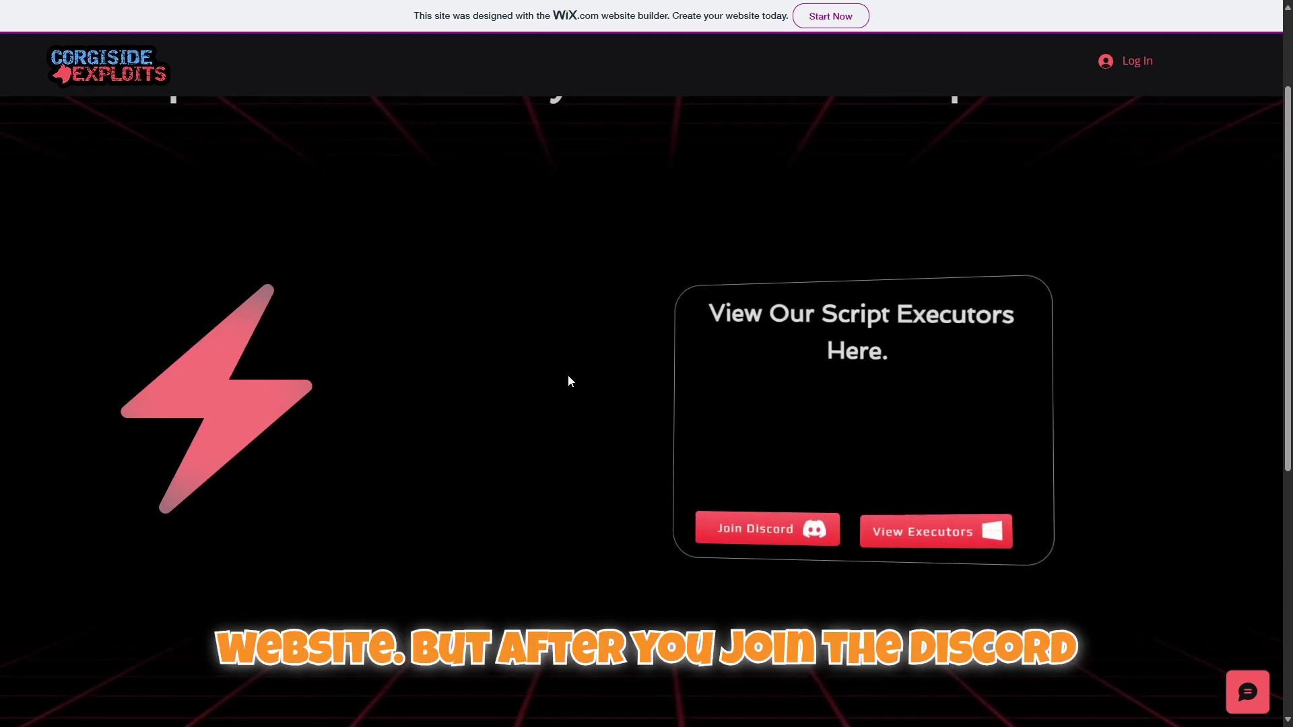
left_click(924, 526)
scroll(803, 462, "down", 20)
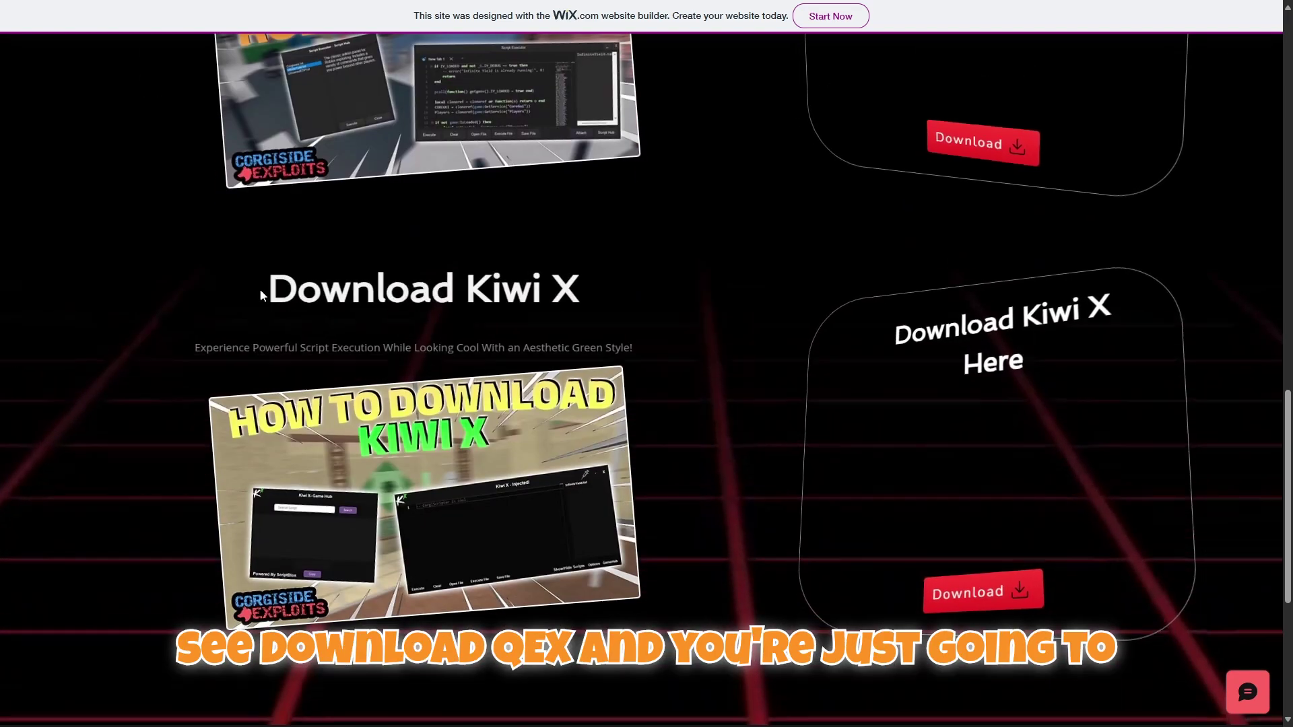
left_click_drag(260, 288, 641, 291)
left_click(641, 291)
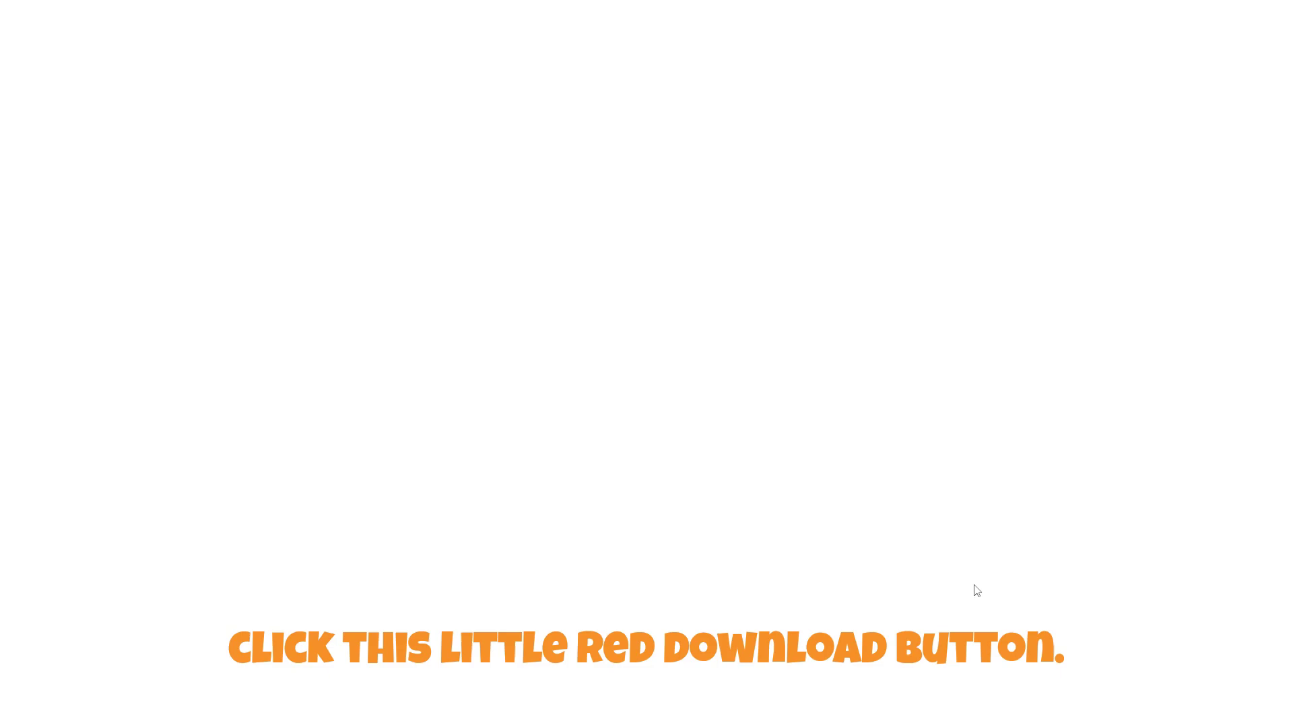
Step: Download Kiwi X.zip and save it to the Desktop, replacing the existing file of that name
left_click(976, 586)
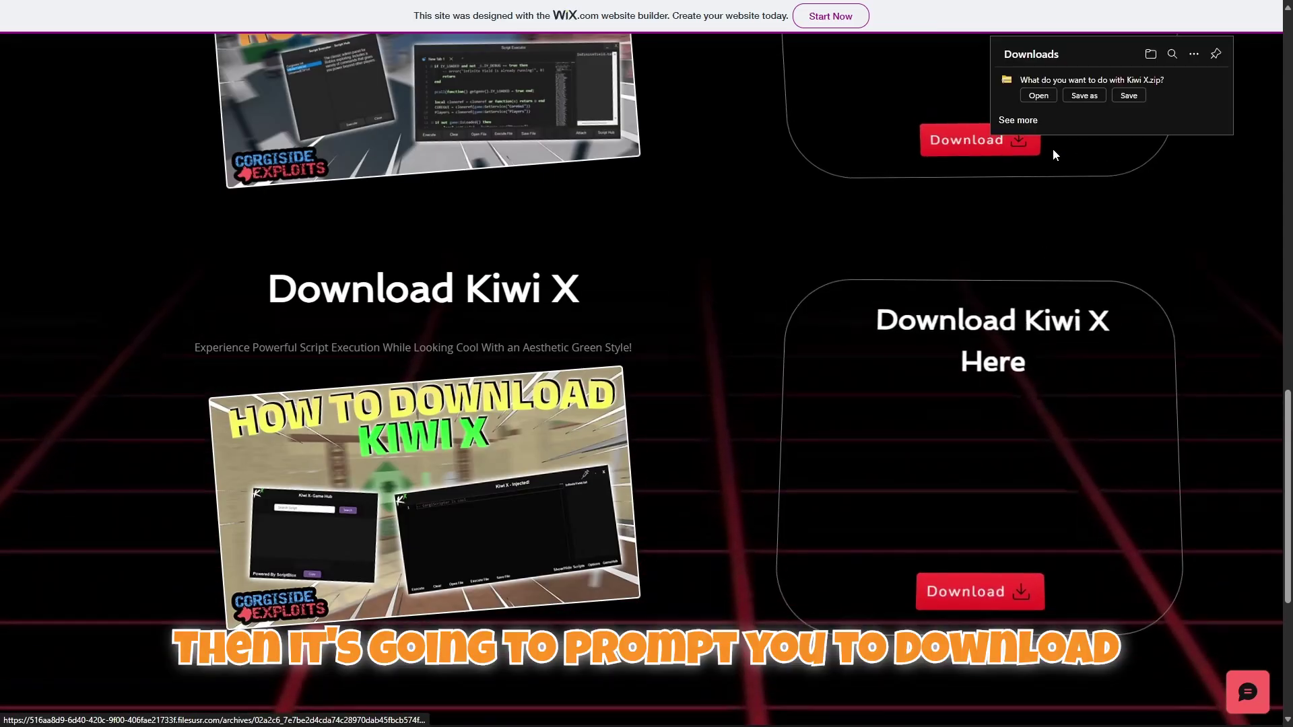
left_click(1084, 95)
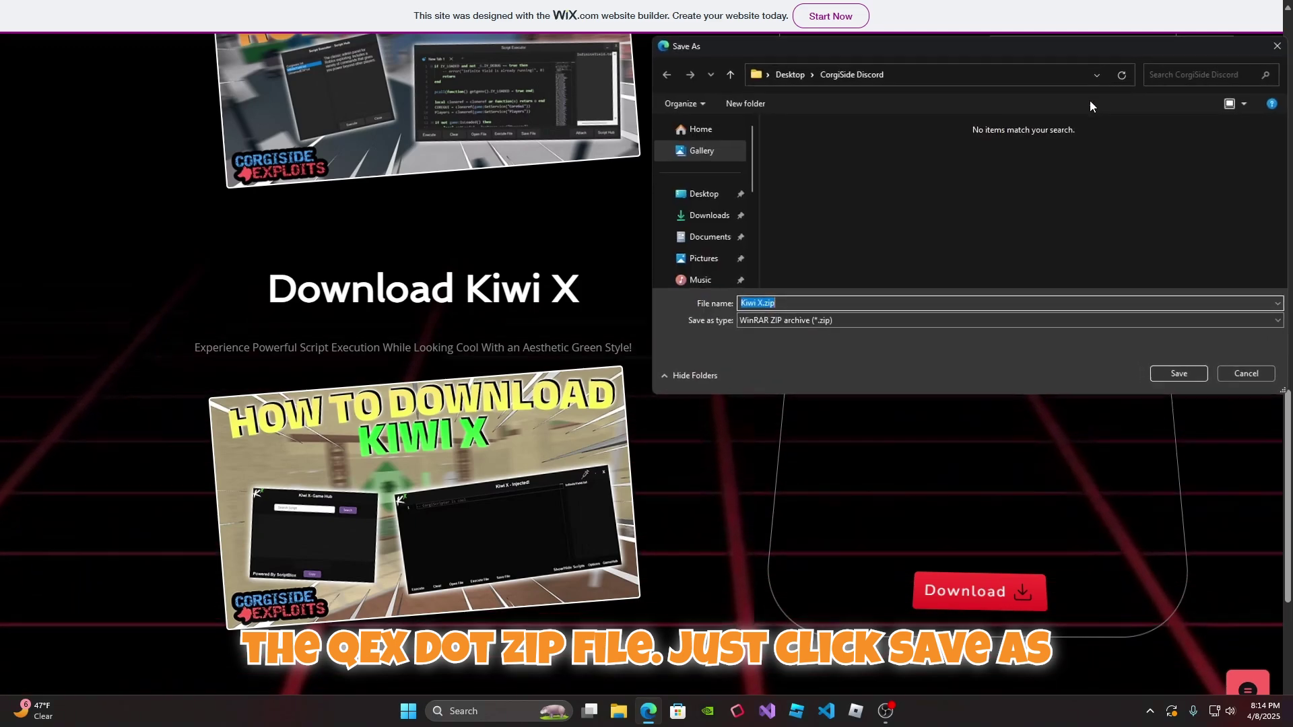
left_click(700, 215)
left_click(704, 194)
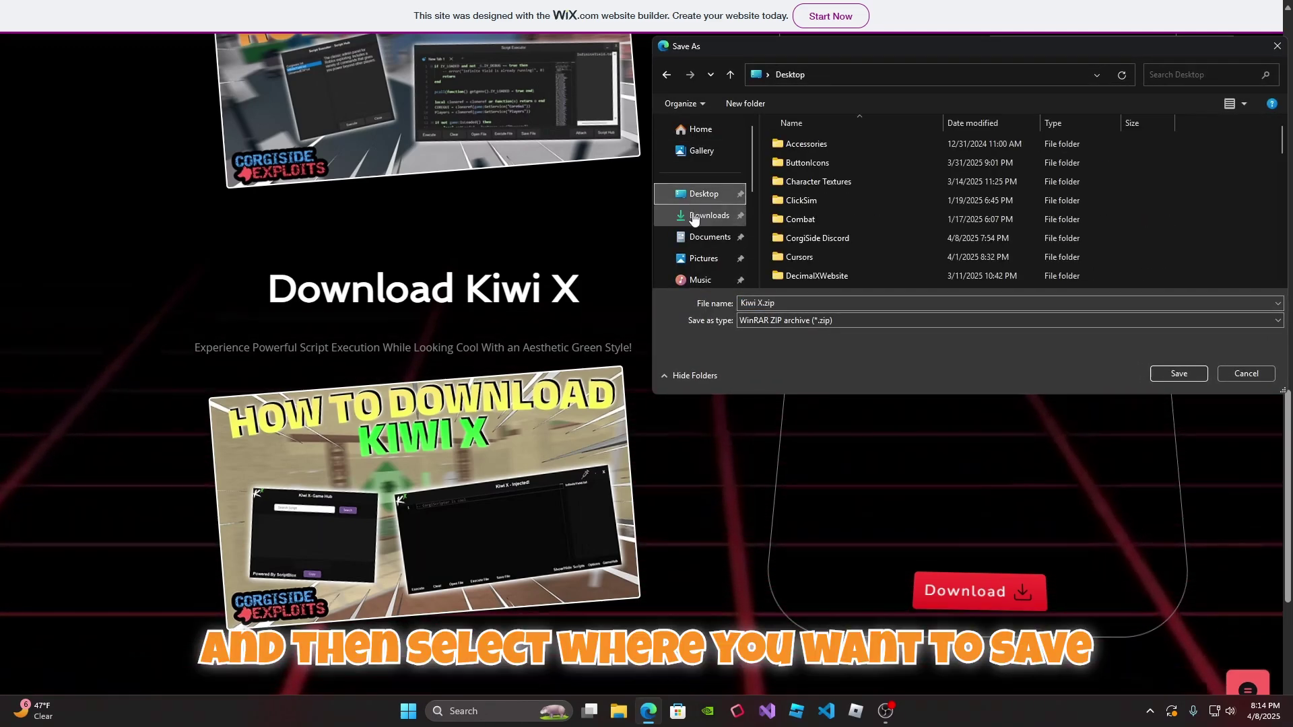
left_click(1189, 373)
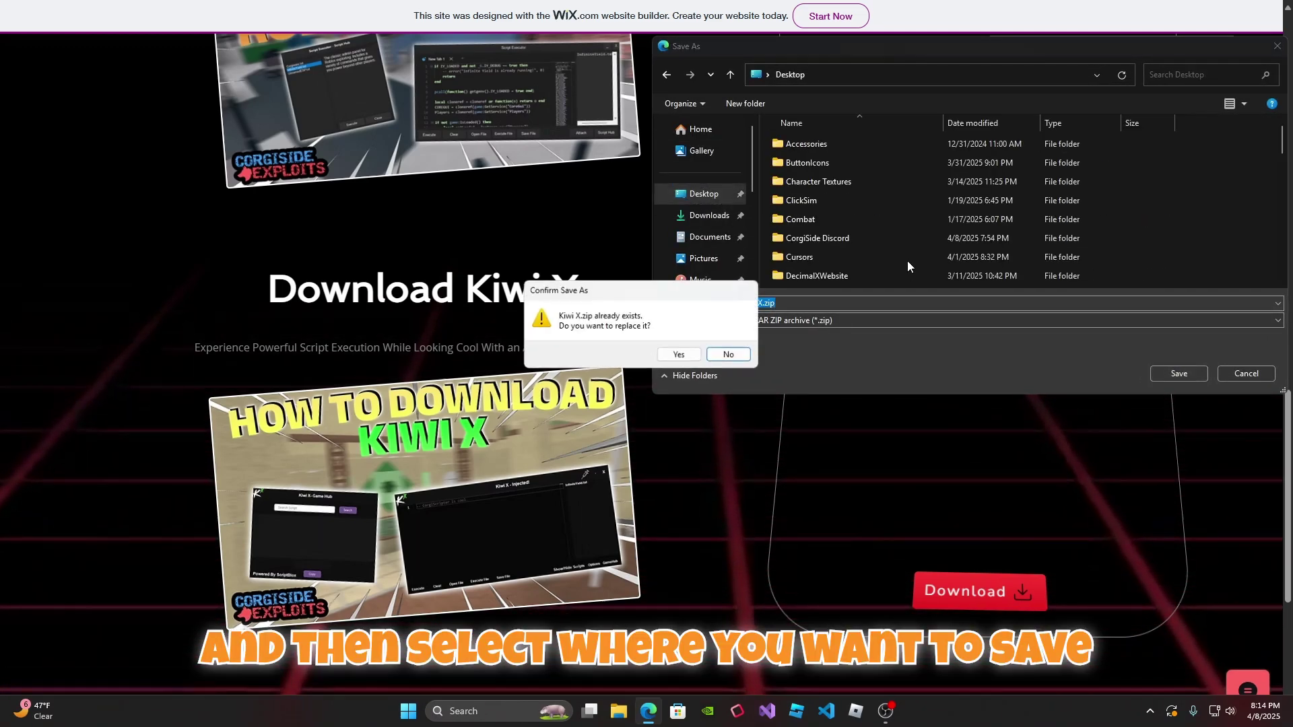
left_click(679, 354)
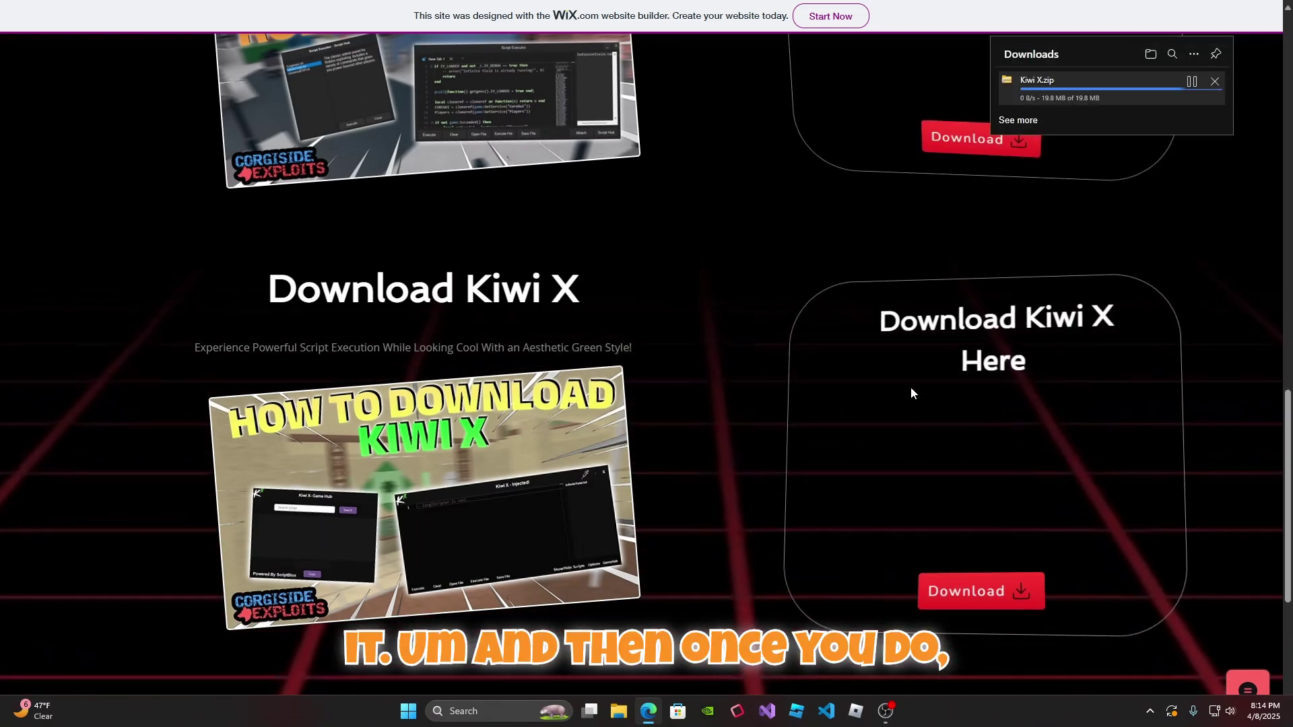
Step: Open the Desktop folder in File Explorer and find the downloaded Kiwi X.zip archive
left_click(625, 713)
left_click_drag(551, 270, 644, 226)
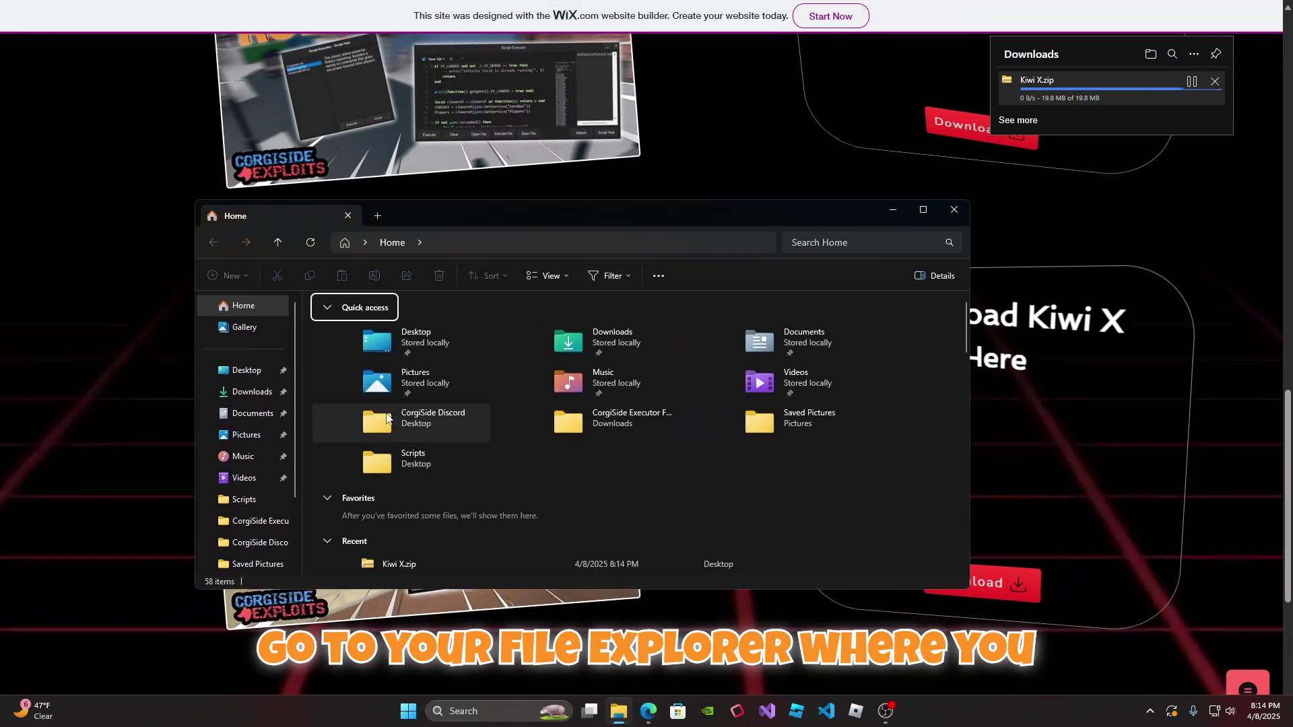
left_click(246, 370)
left_click_drag(425, 212, 620, 246)
scroll(606, 472, "down", 15)
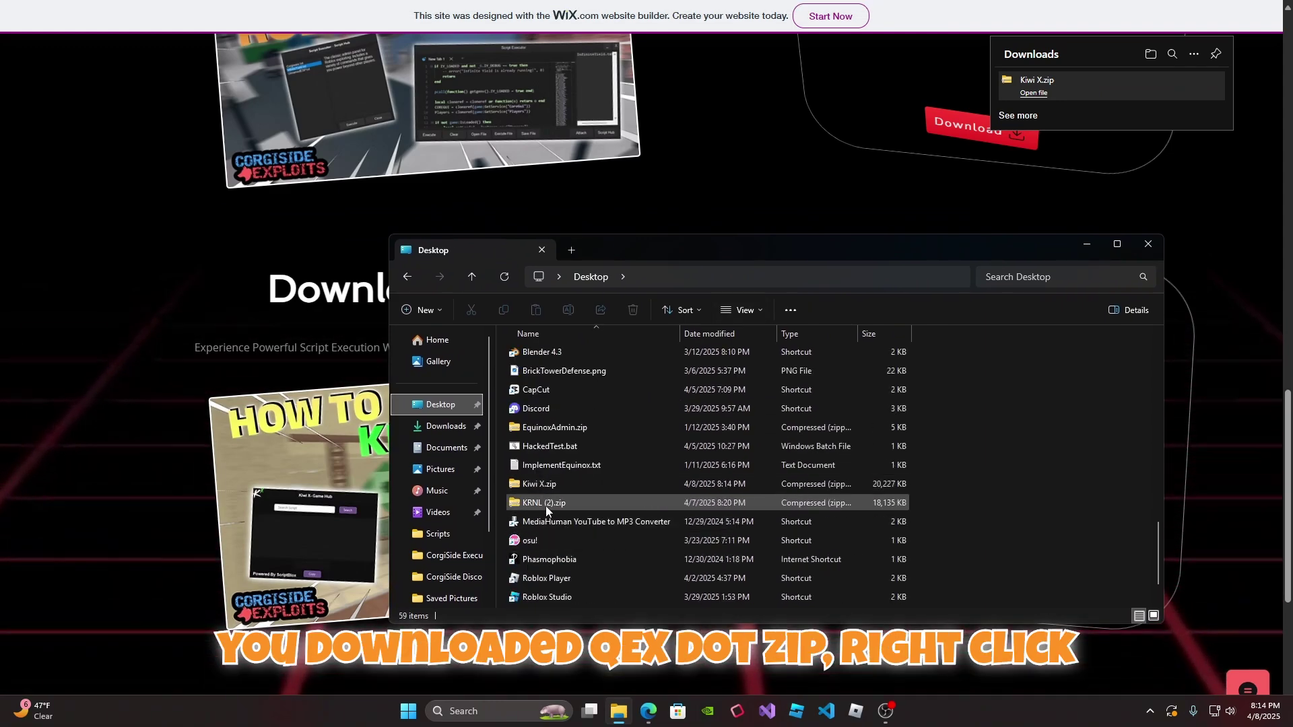
Step: Extract all files from Kiwi X.zip into a Kiwi X folder on the Desktop
right_click(545, 482)
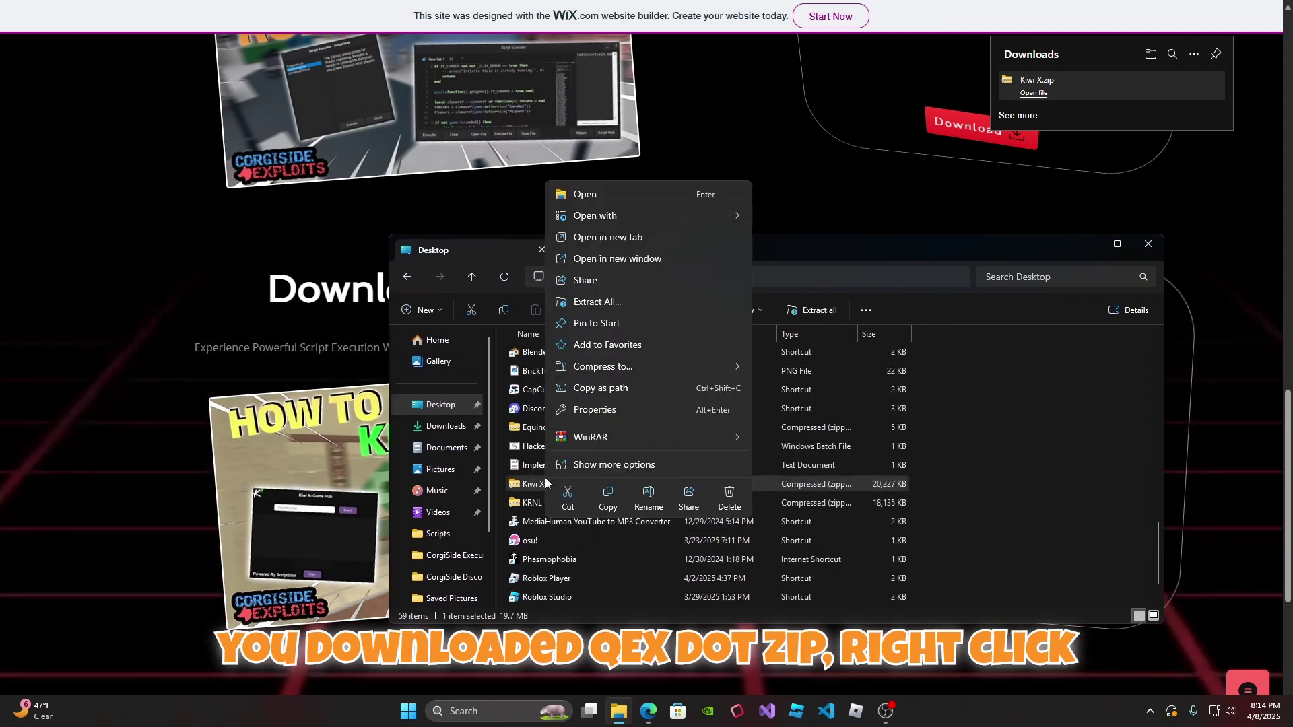
left_click(596, 301)
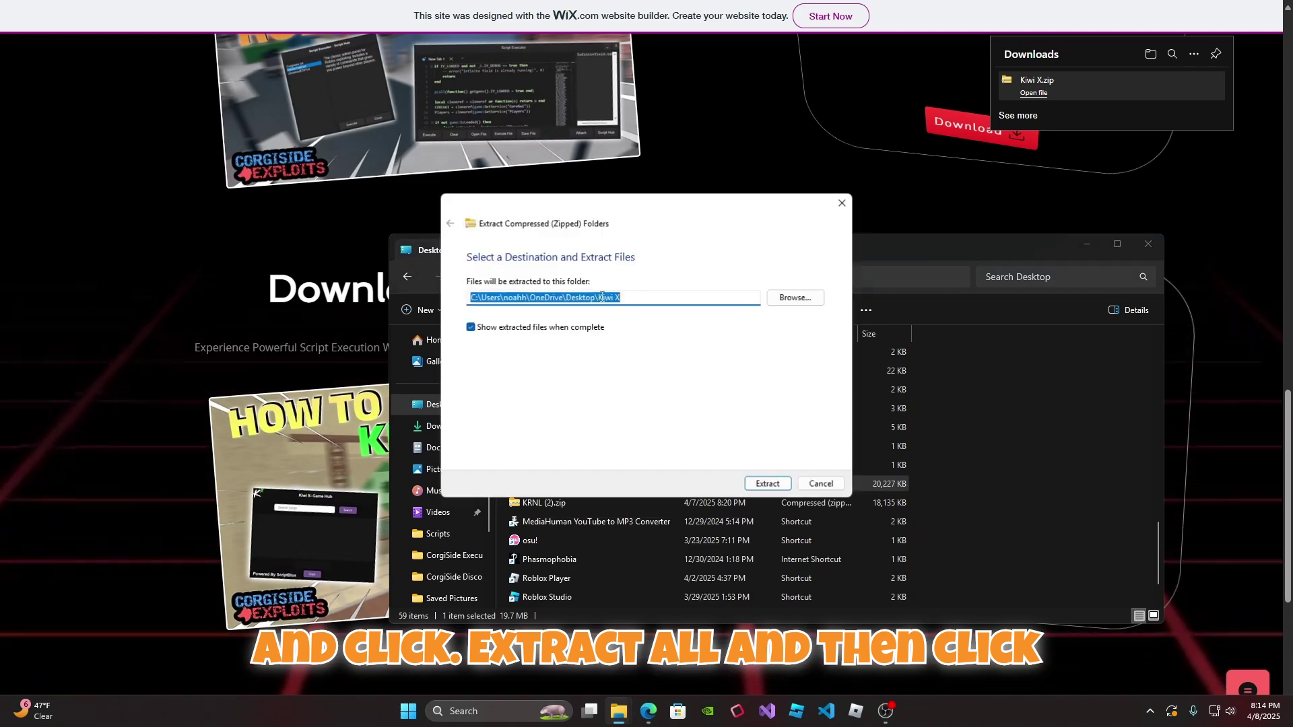
left_click(766, 483)
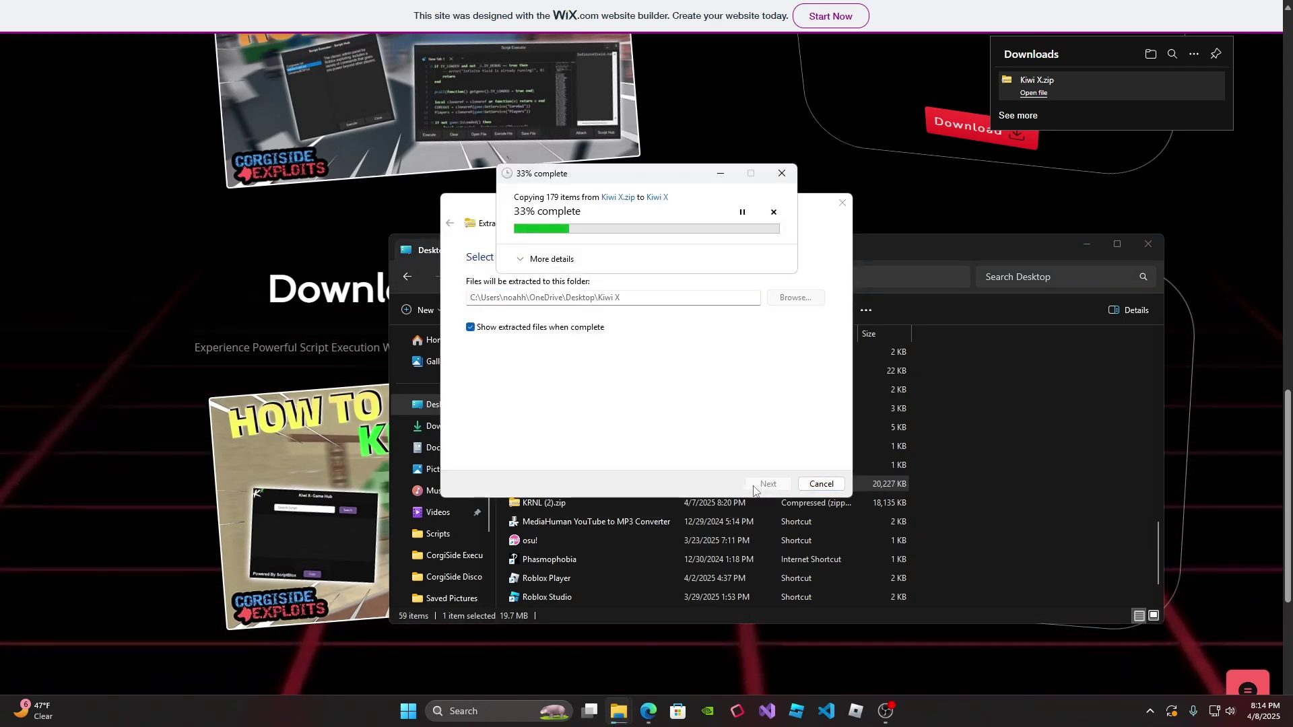
left_click_drag(592, 179, 636, 182)
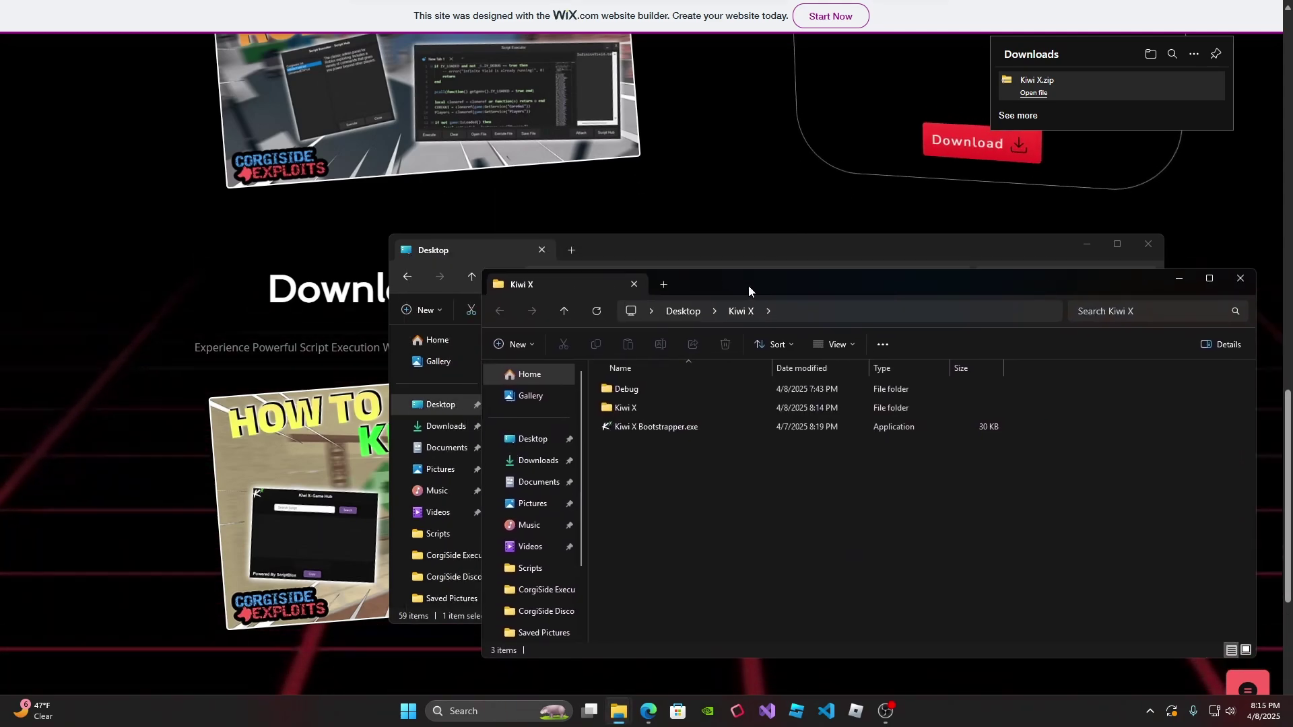
Step: Run Kiwi X Bootstrapper.exe from the extracted folder to launch the script executor
left_click_drag(638, 224, 671, 218)
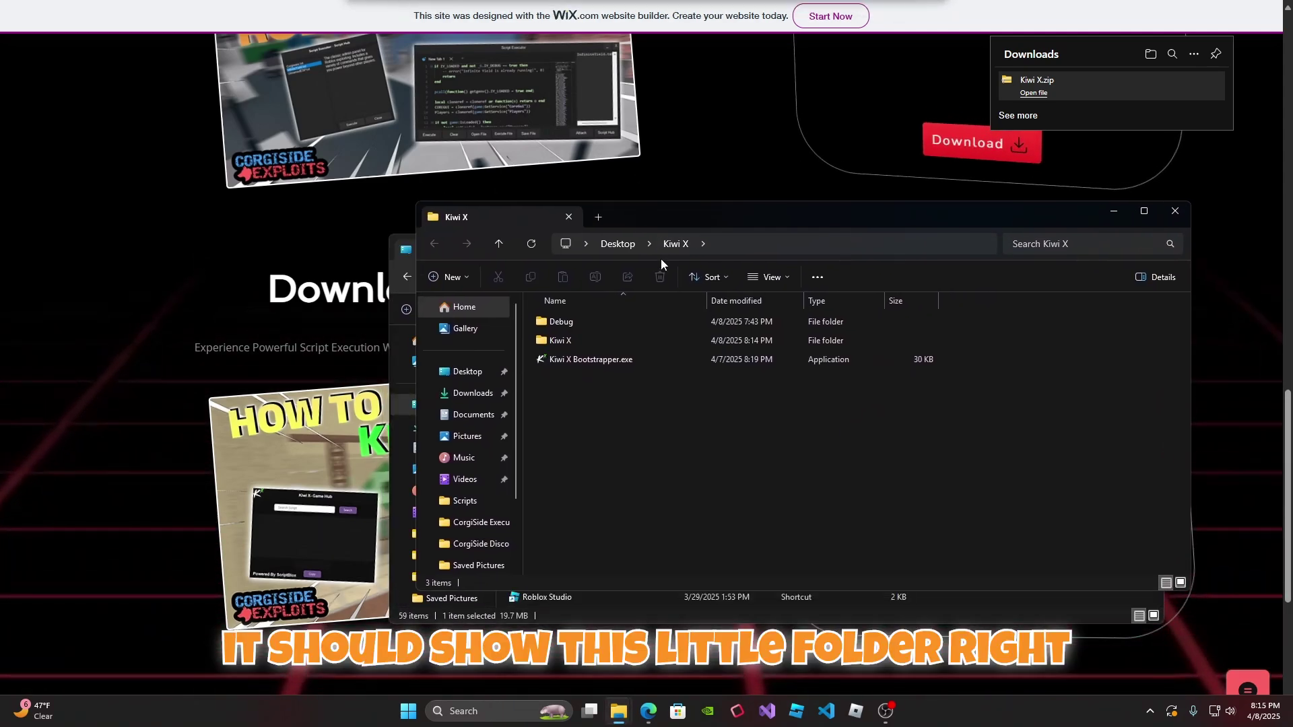
double_click(571, 359)
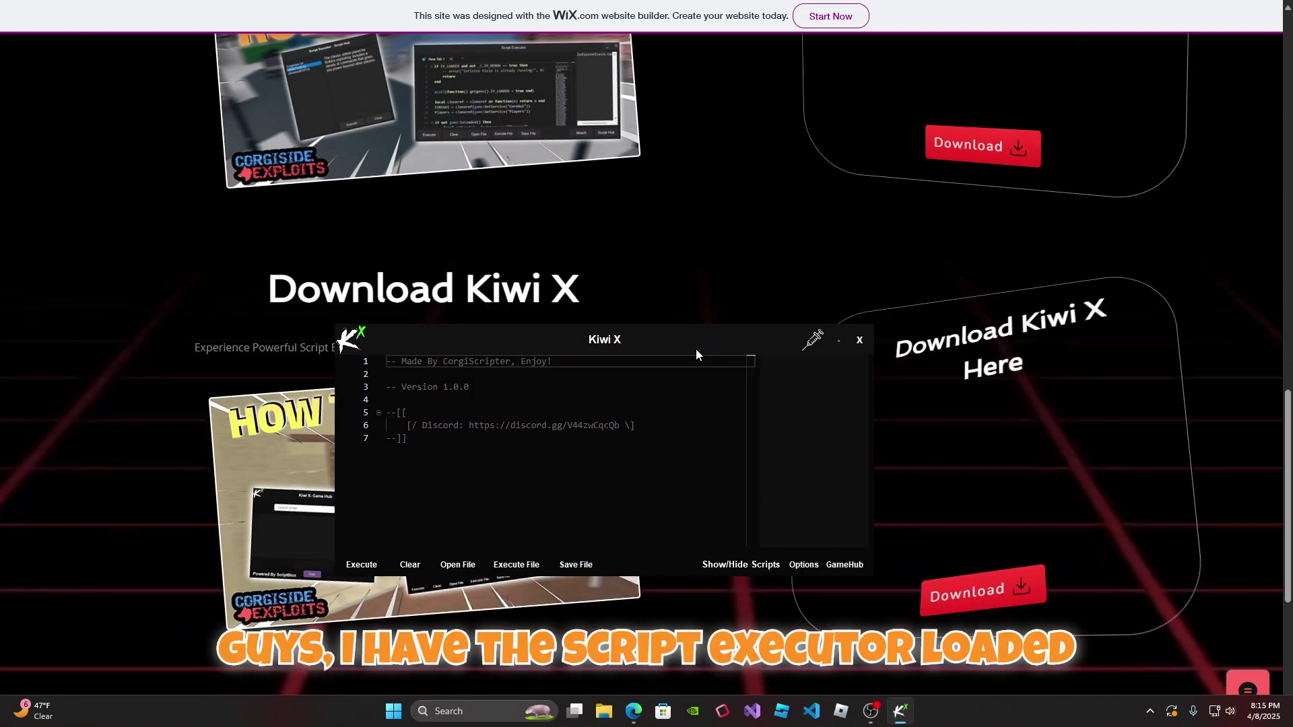
left_click_drag(698, 346, 773, 244)
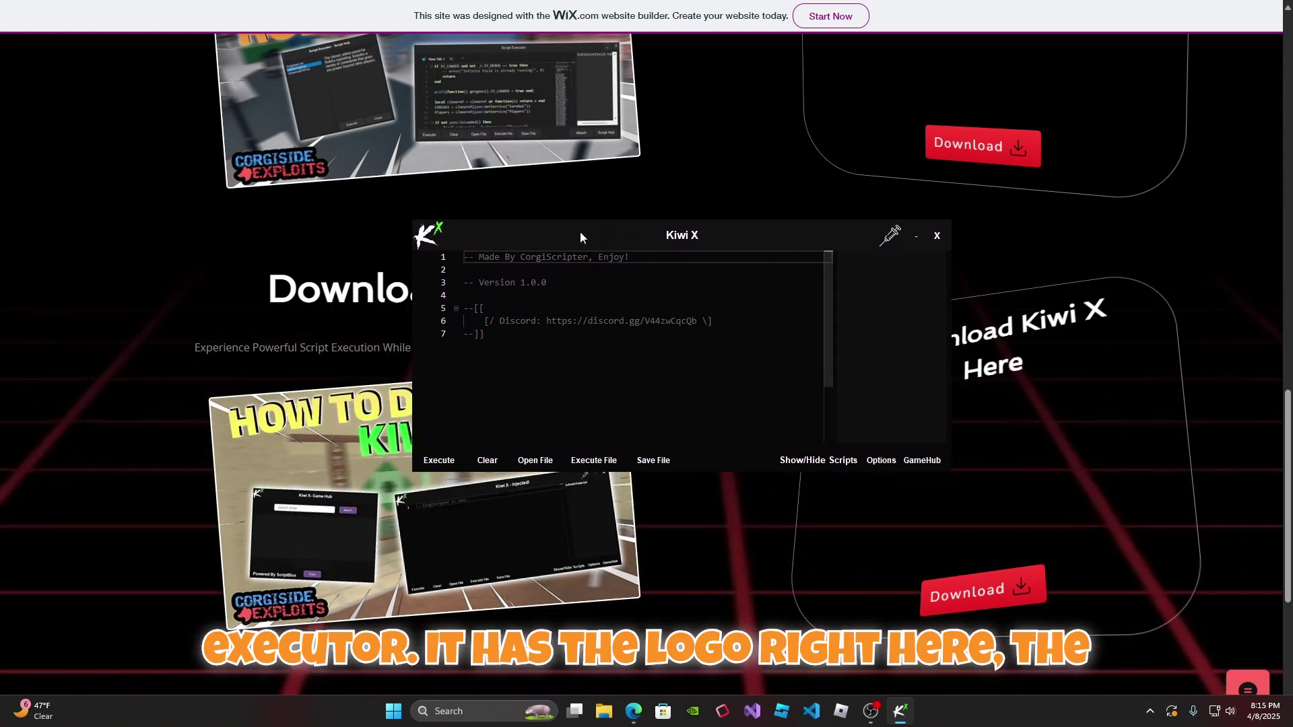
left_click_drag(655, 225, 542, 250)
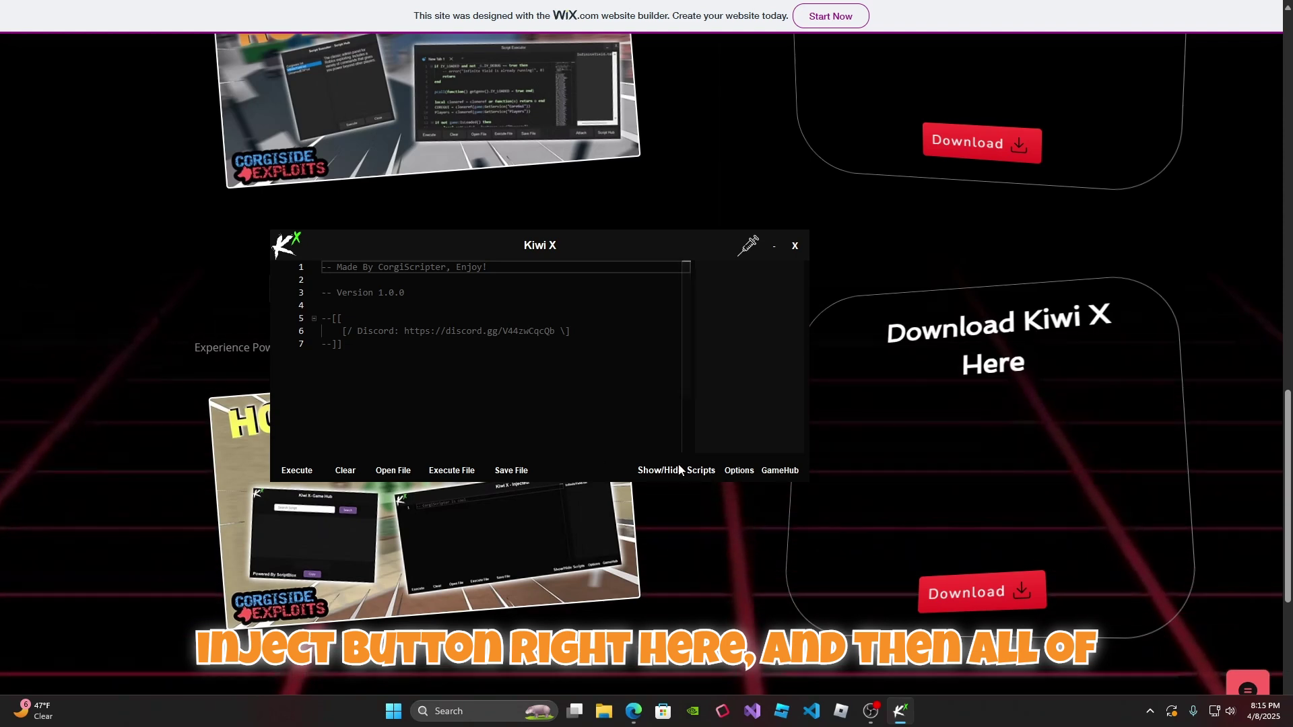
left_click(324, 342)
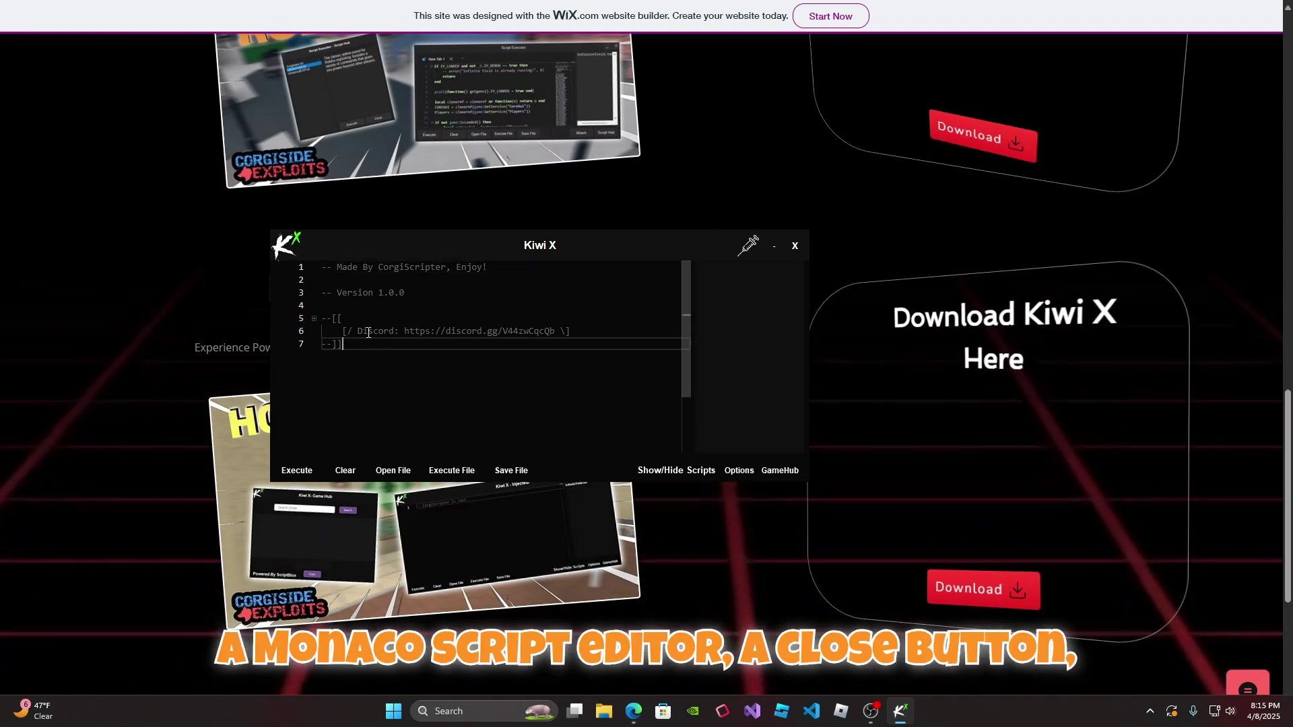
key("ctrl+a")
left_click(447, 352)
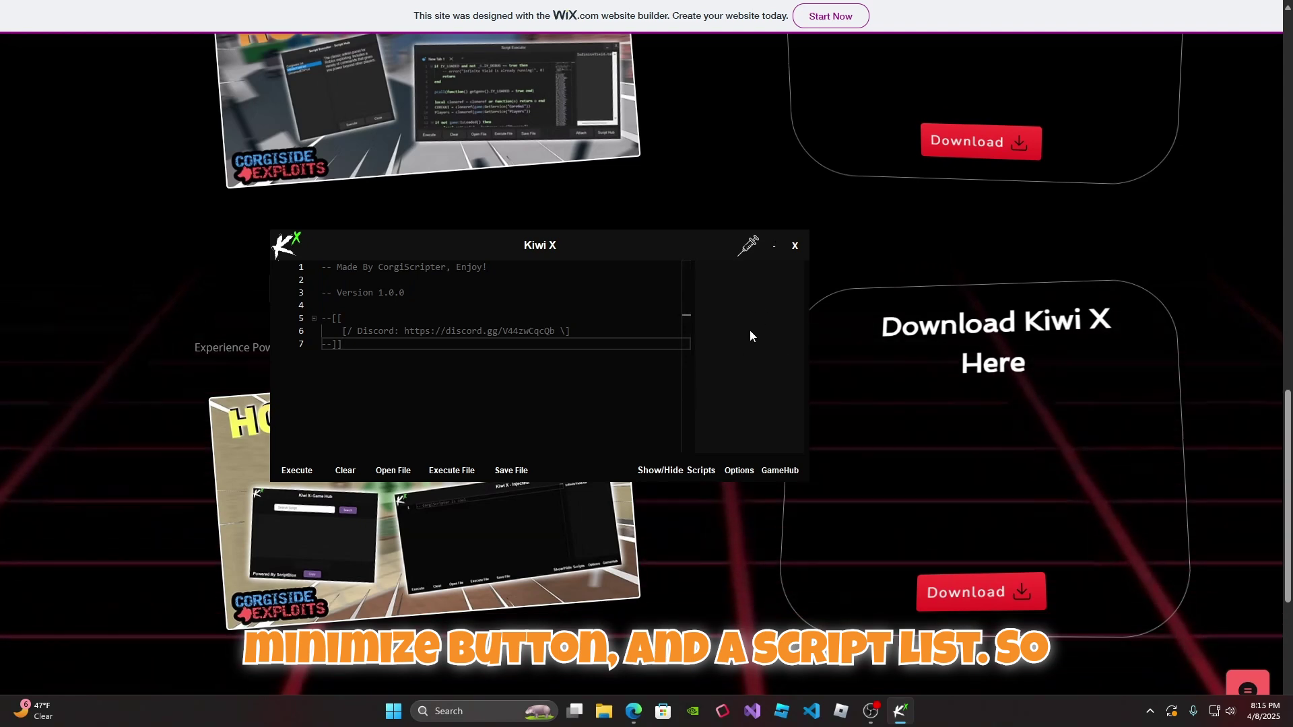
left_click_drag(666, 245, 692, 208)
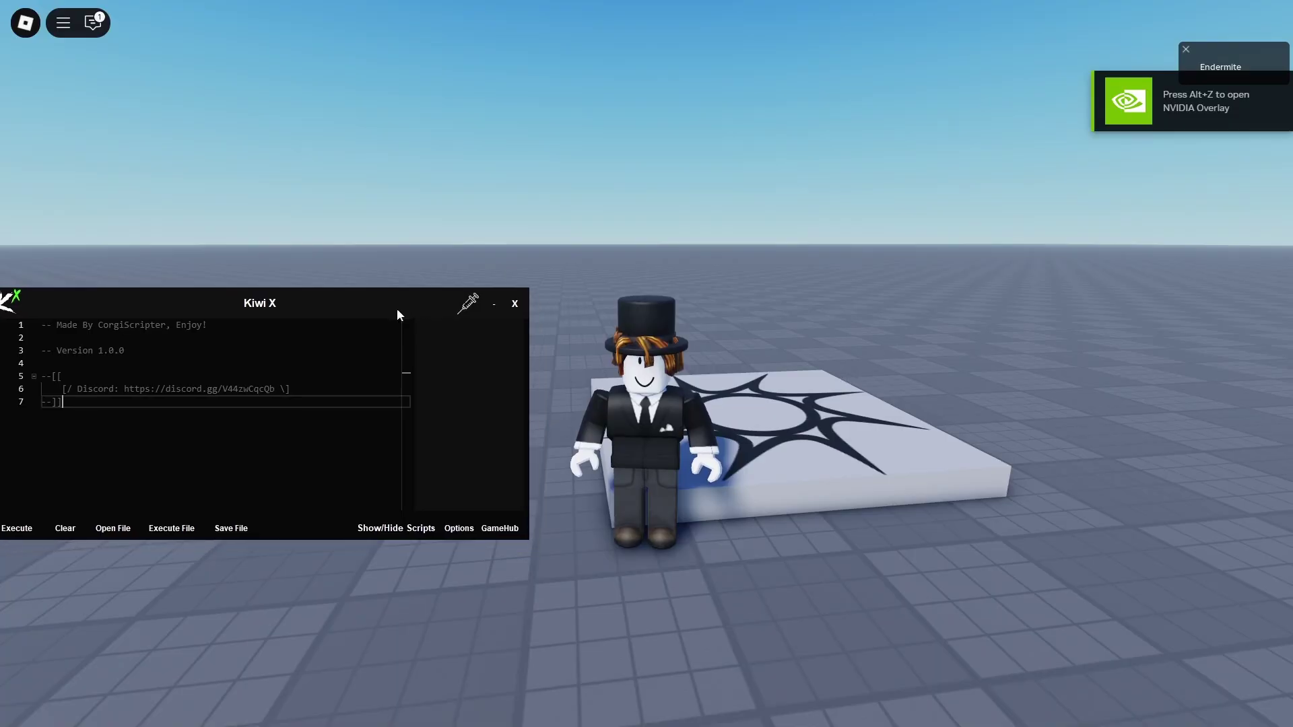
Step: Try to open the GameHub without injecting Kiwi X first, and dismiss the message
left_click_drag(392, 304, 380, 278)
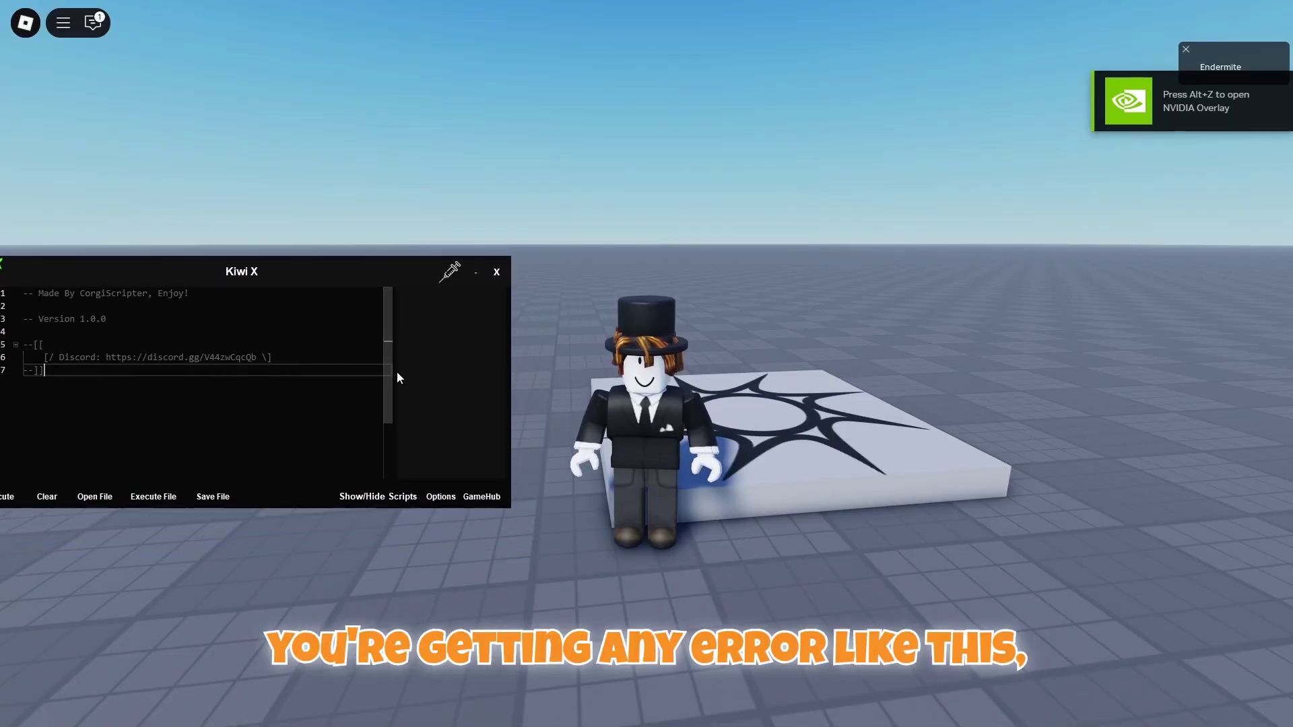
left_click(485, 496)
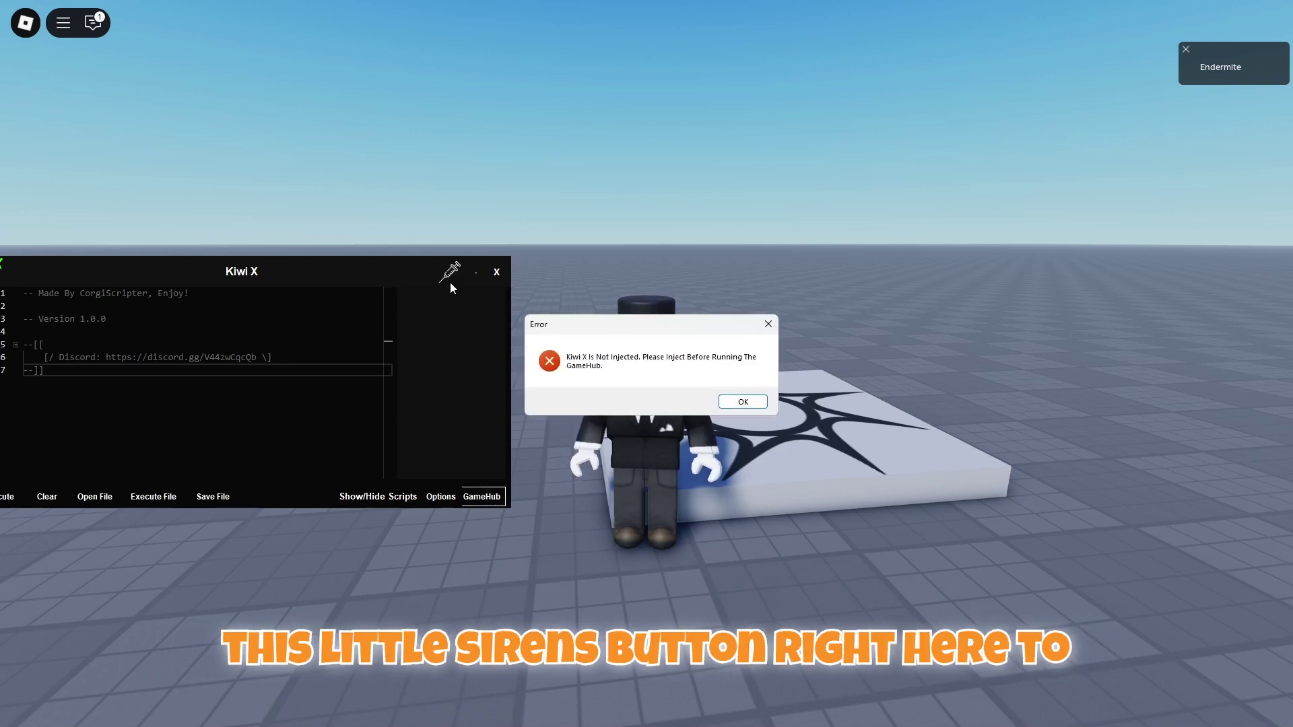
left_click_drag(586, 333, 615, 316)
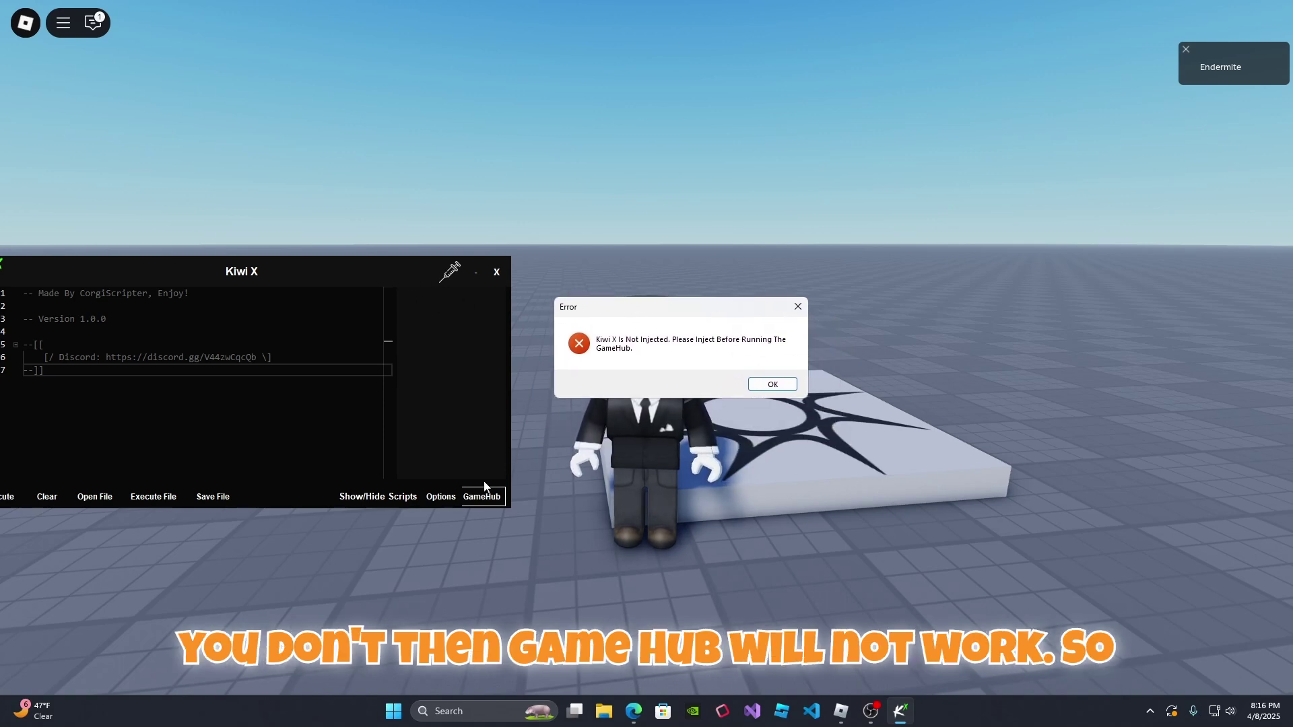
left_click_drag(665, 318, 600, 317)
left_click(708, 384)
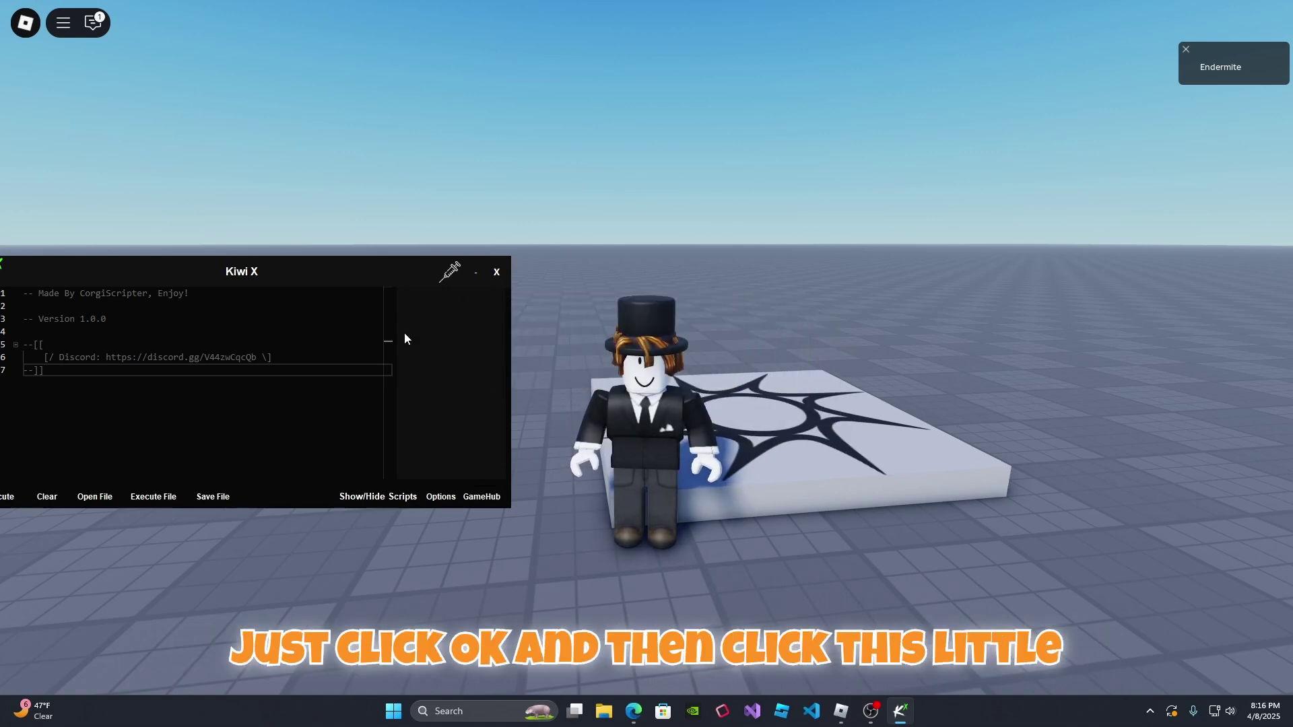
Step: Inject Kiwi X into the running Roblox game and close the message box
left_click_drag(382, 283, 429, 284)
left_click(496, 274)
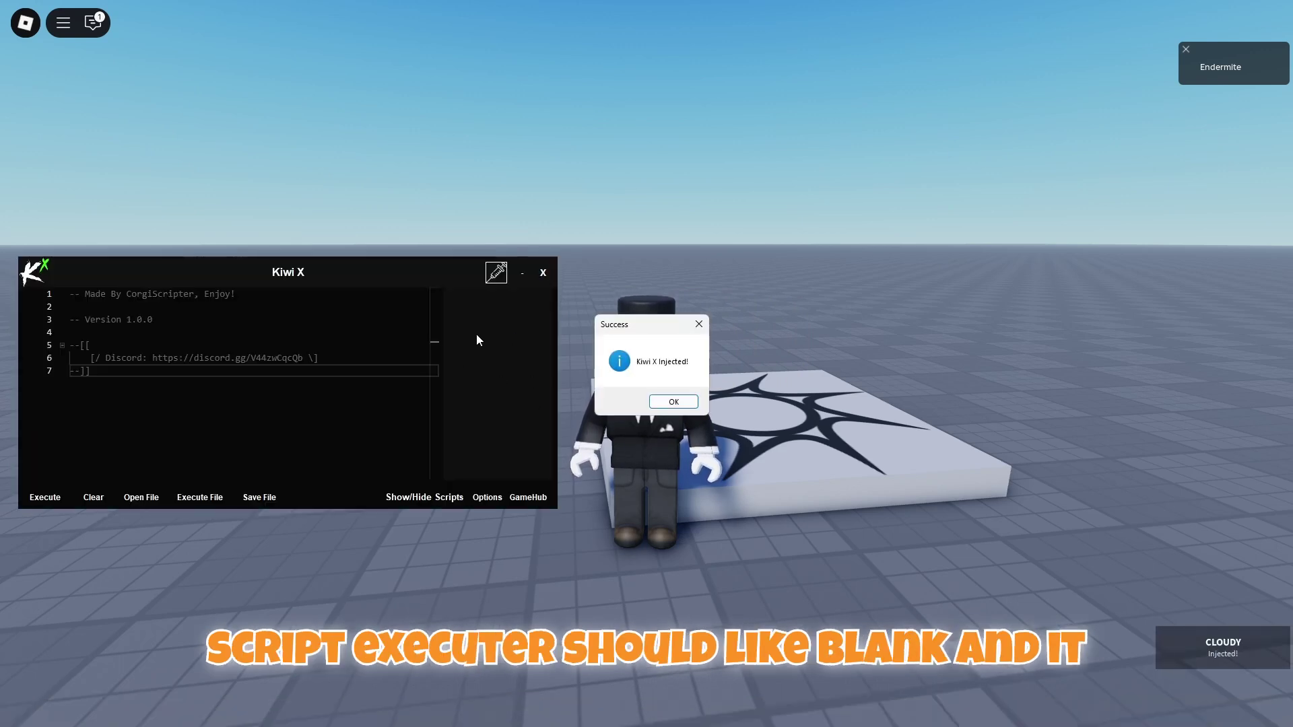
left_click_drag(654, 330, 645, 276)
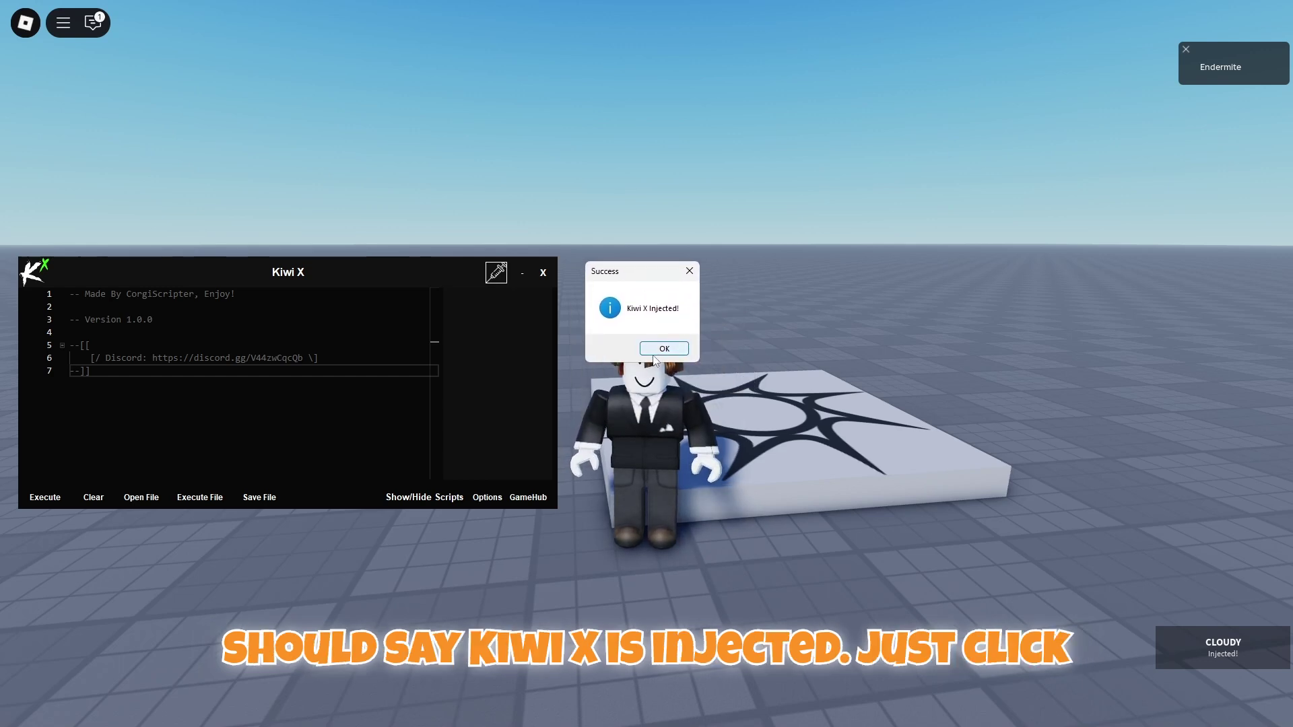
left_click(664, 348)
Step: Clear the Kiwi X script editor and enter the Lua script print("Hi")
left_click_drag(423, 272, 1176, 315)
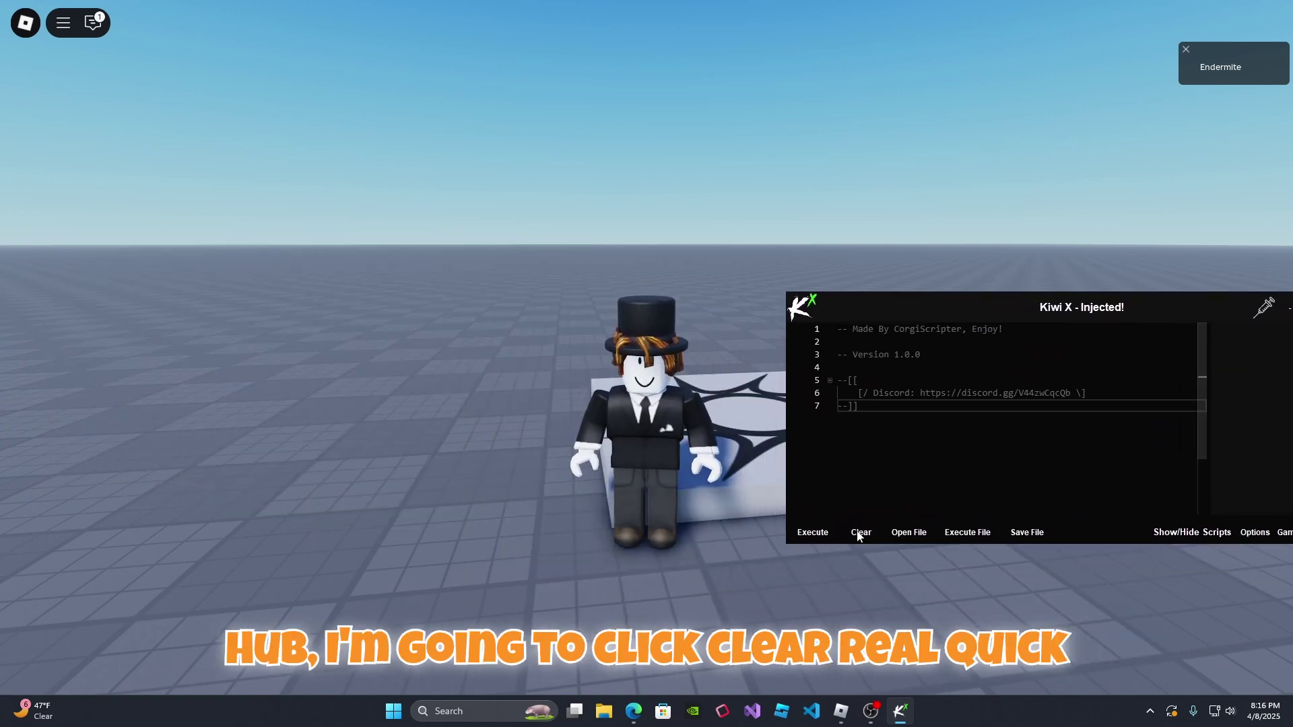
left_click(860, 533)
left_click_drag(862, 309, 828, 320)
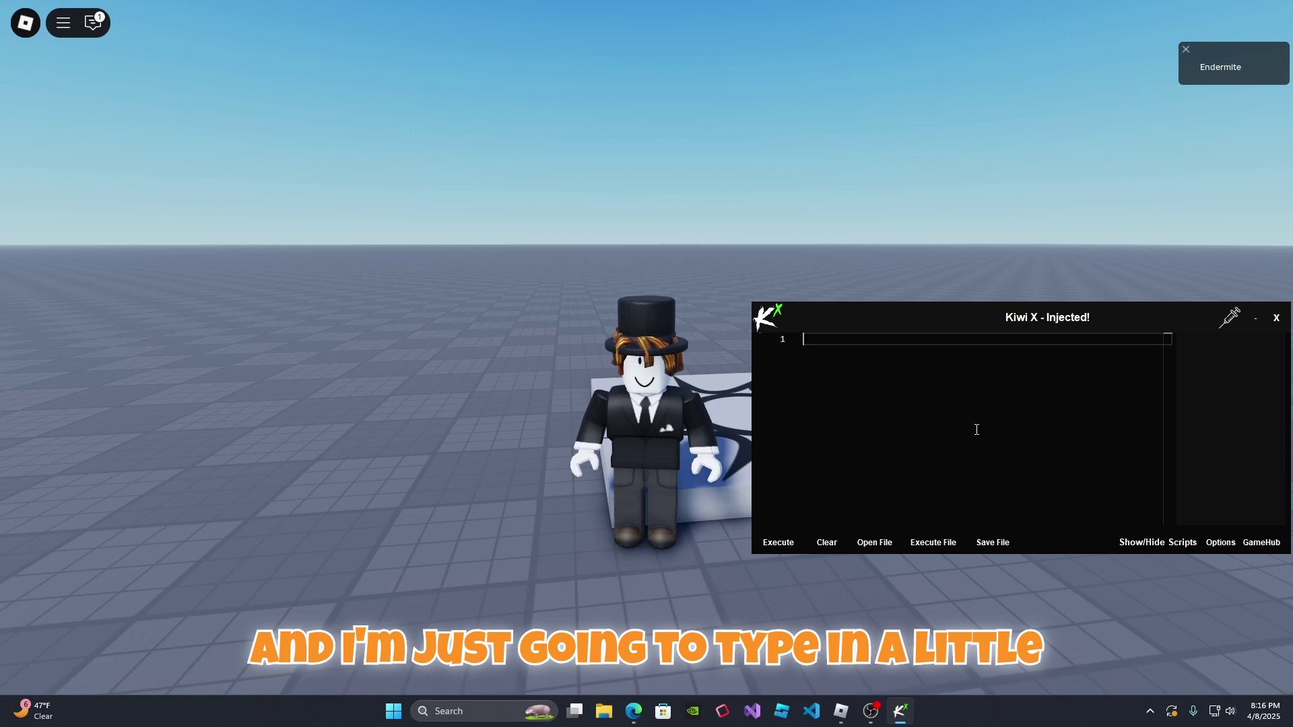
type("print(\"Hi")
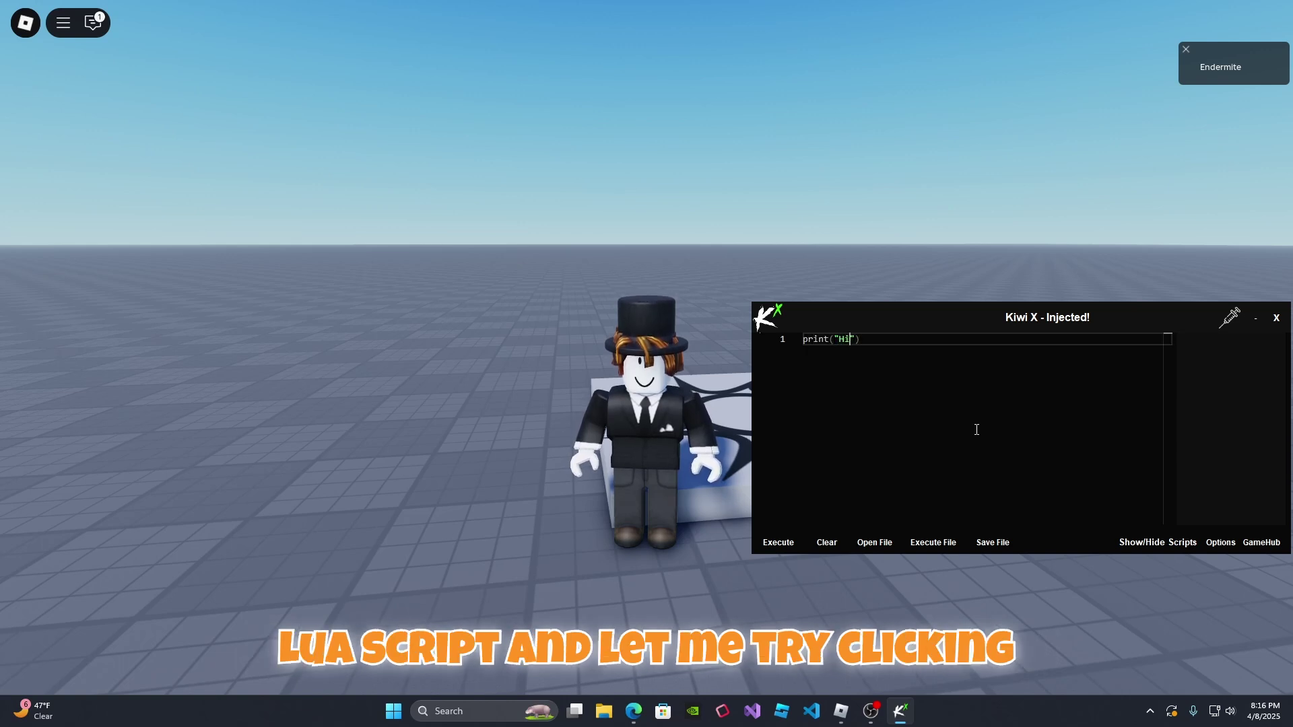
Step: Execute the print script, check its output in the Roblox Developer Console, and close the console
left_click_drag(871, 312, 947, 240)
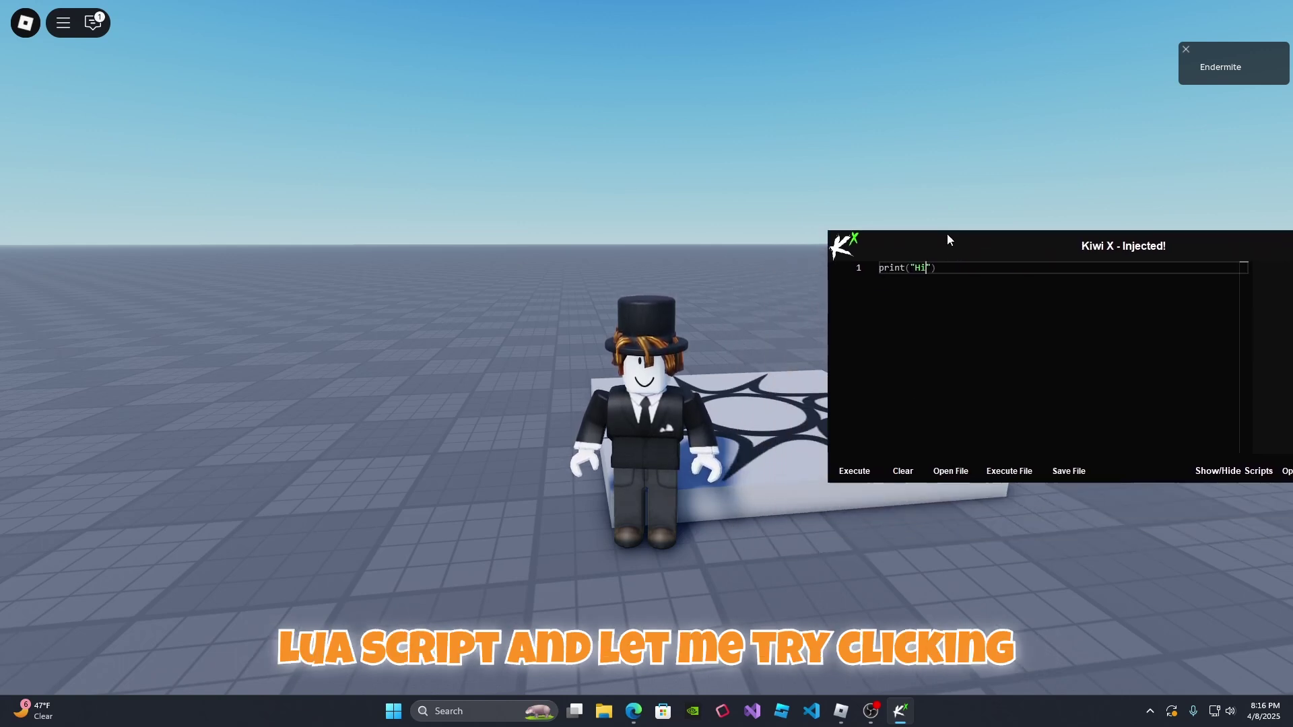
left_click(842, 473)
left_click(636, 487)
key("F9")
key("super")
left_click(900, 711)
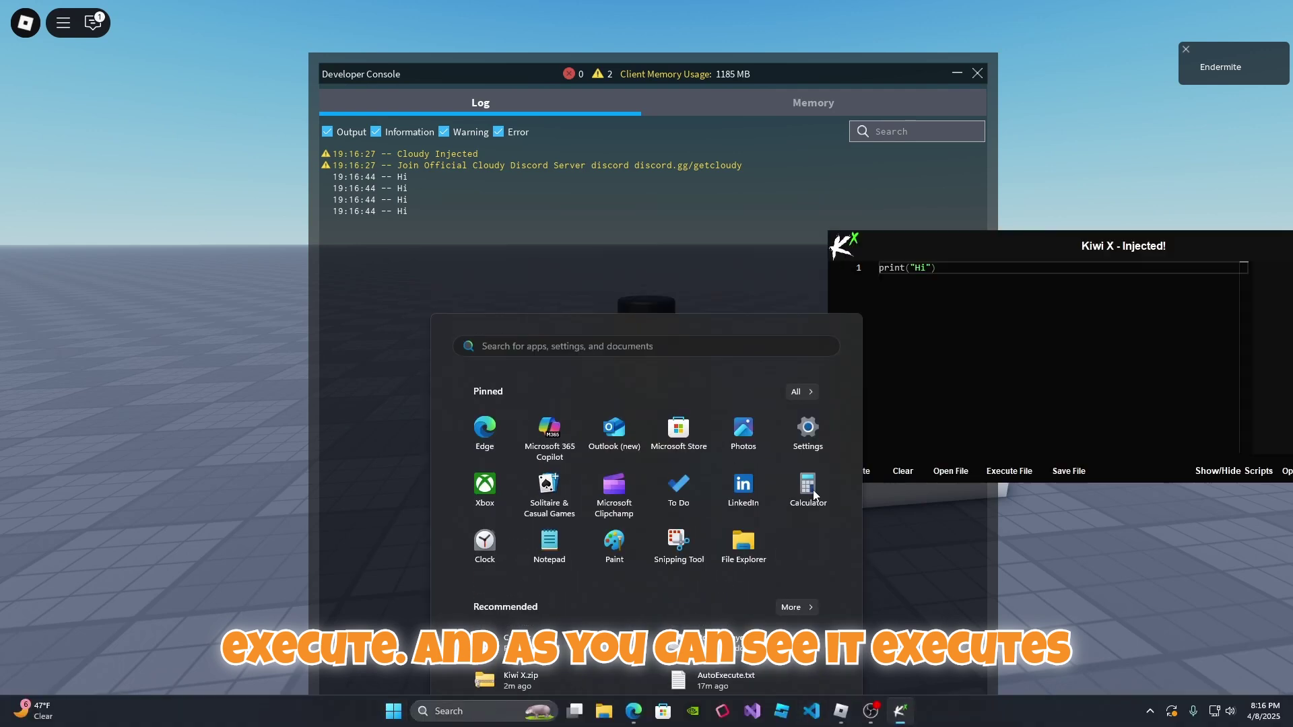
key("super")
left_click(976, 75)
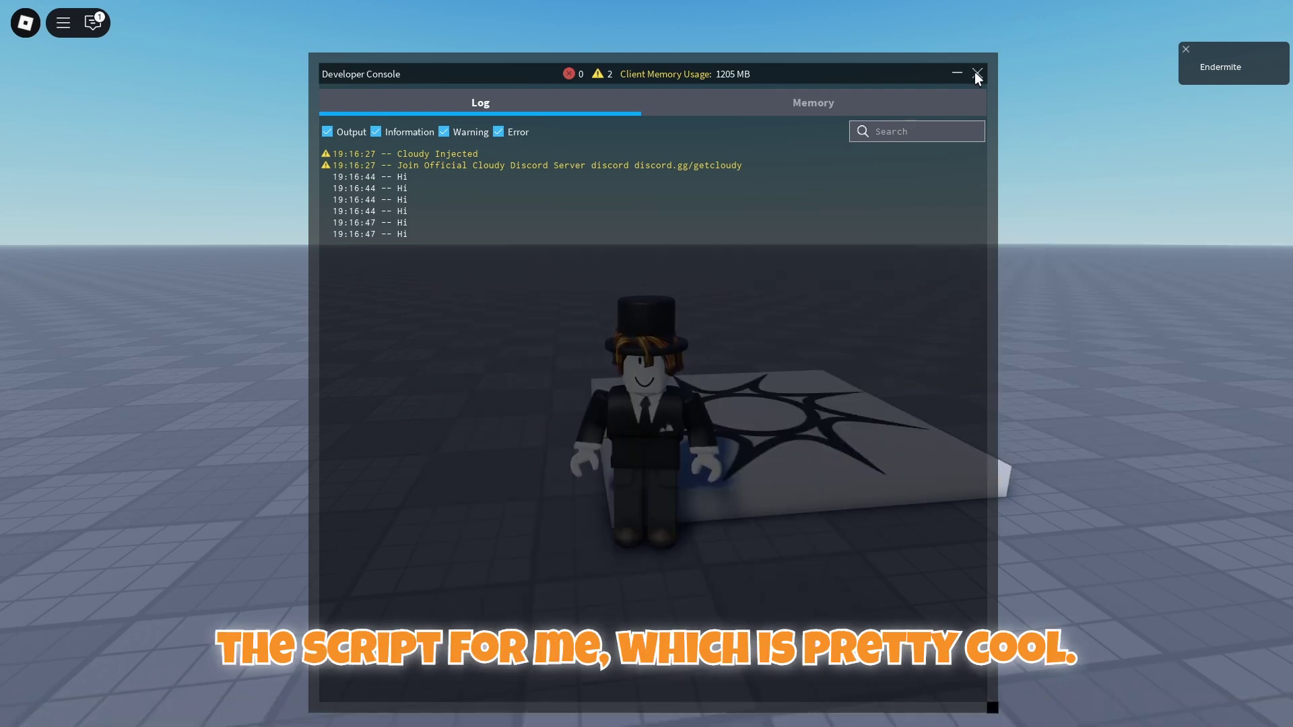
Step: Close the Developer Console, return to Kiwi X and load Test2.lua from the Scripts folder into its editor
left_click(976, 75)
key("super")
left_click(898, 716)
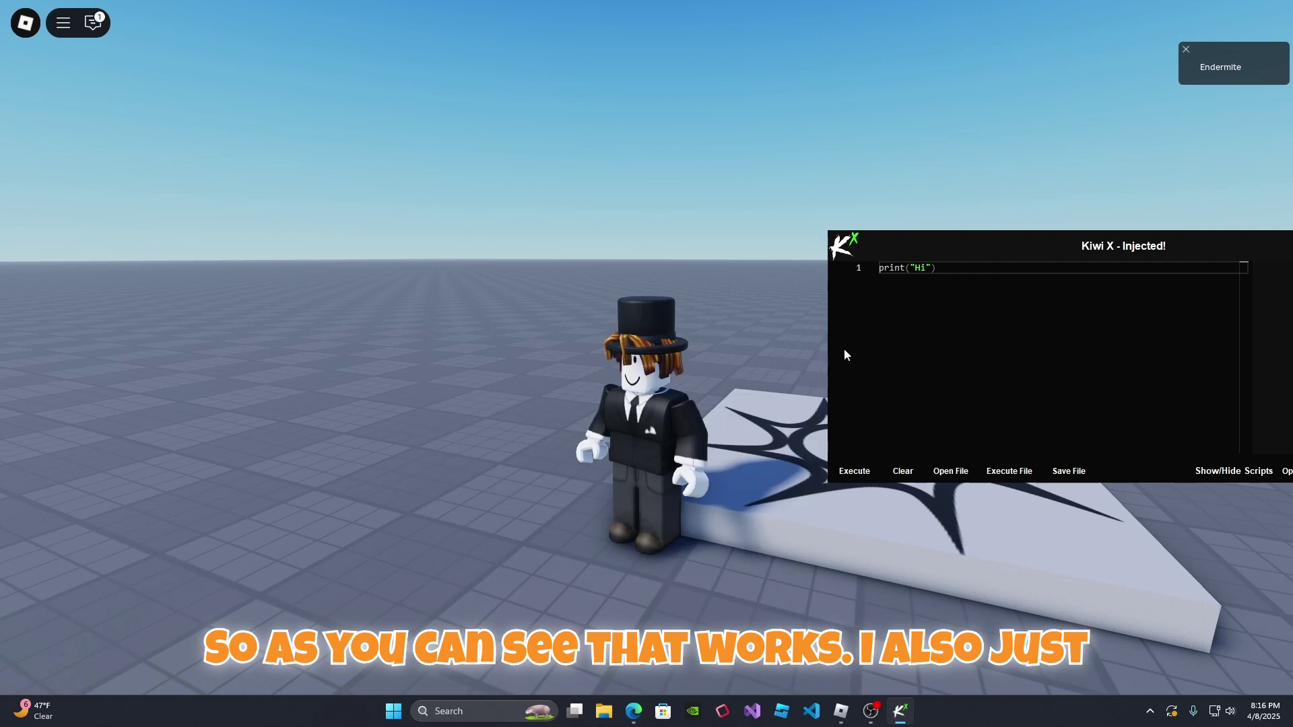
left_click_drag(950, 244, 587, 274)
left_click(600, 487)
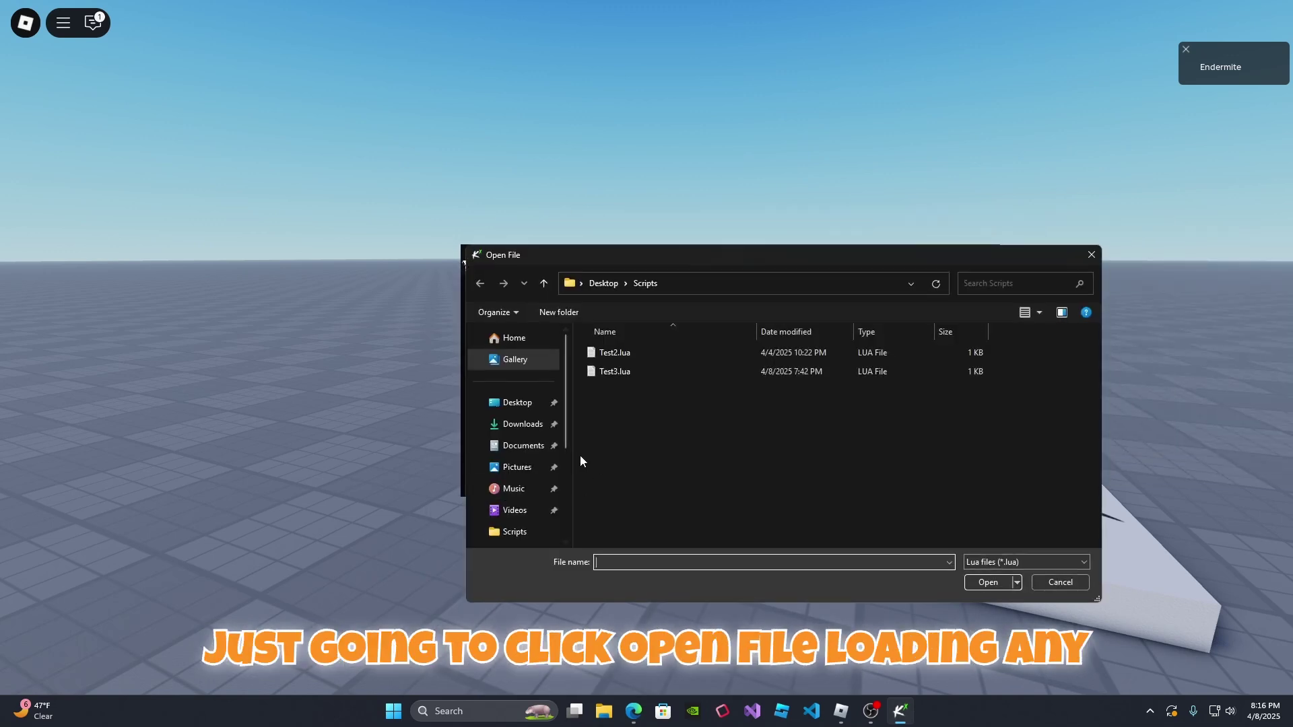
left_click(673, 354)
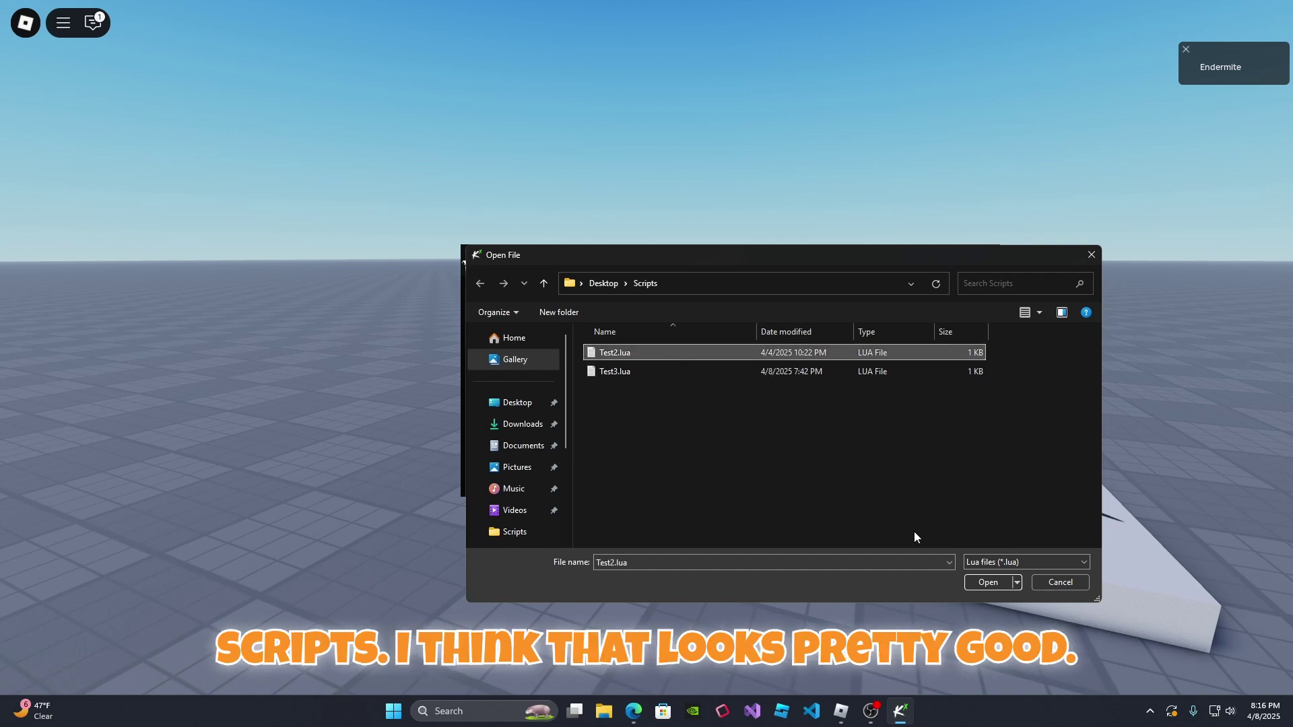
key("Return")
left_click(686, 403)
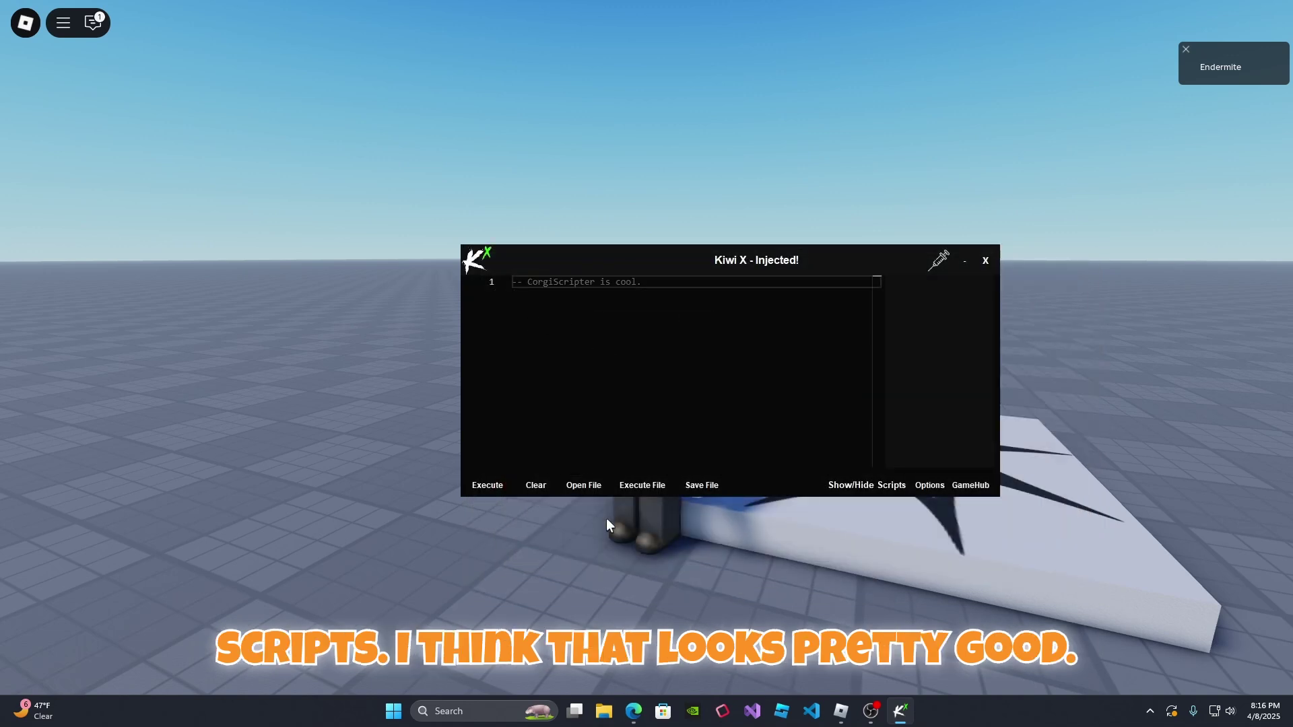
Step: Execute the TestYield file from the Scripts folder directly in the Roblox game
left_click(622, 484)
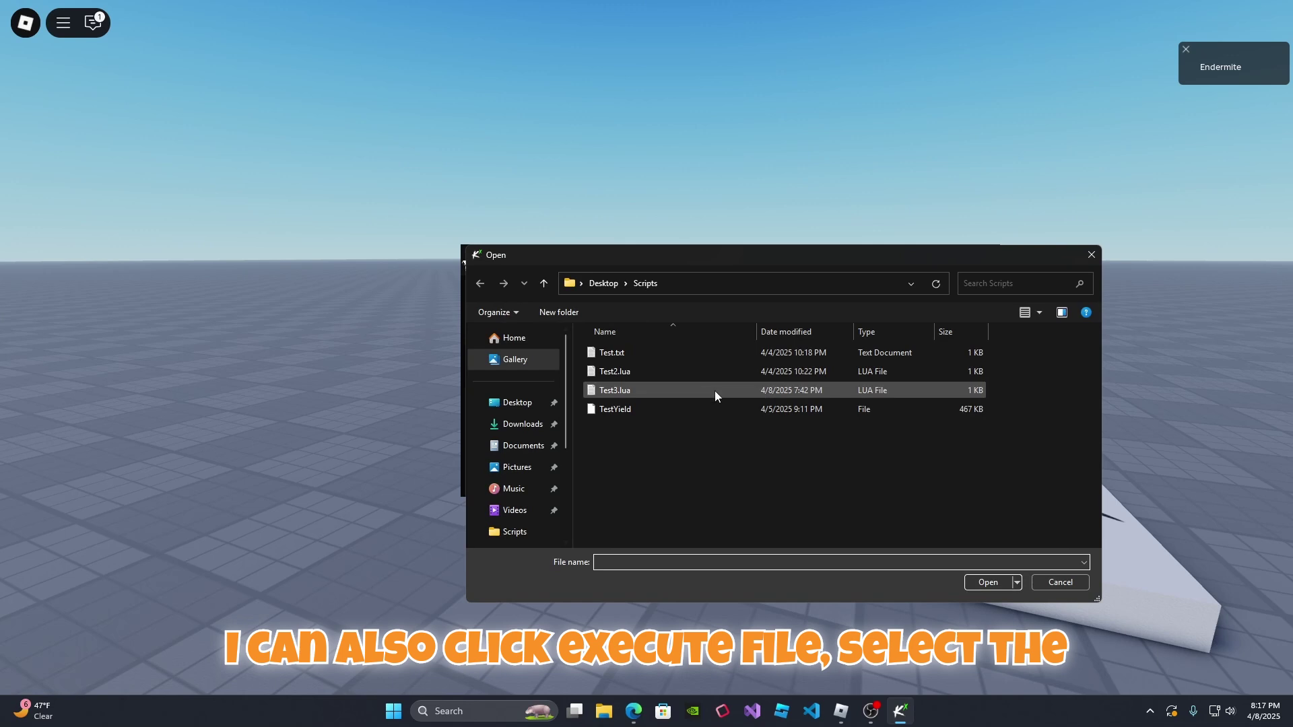
left_click(680, 374)
left_click(652, 408)
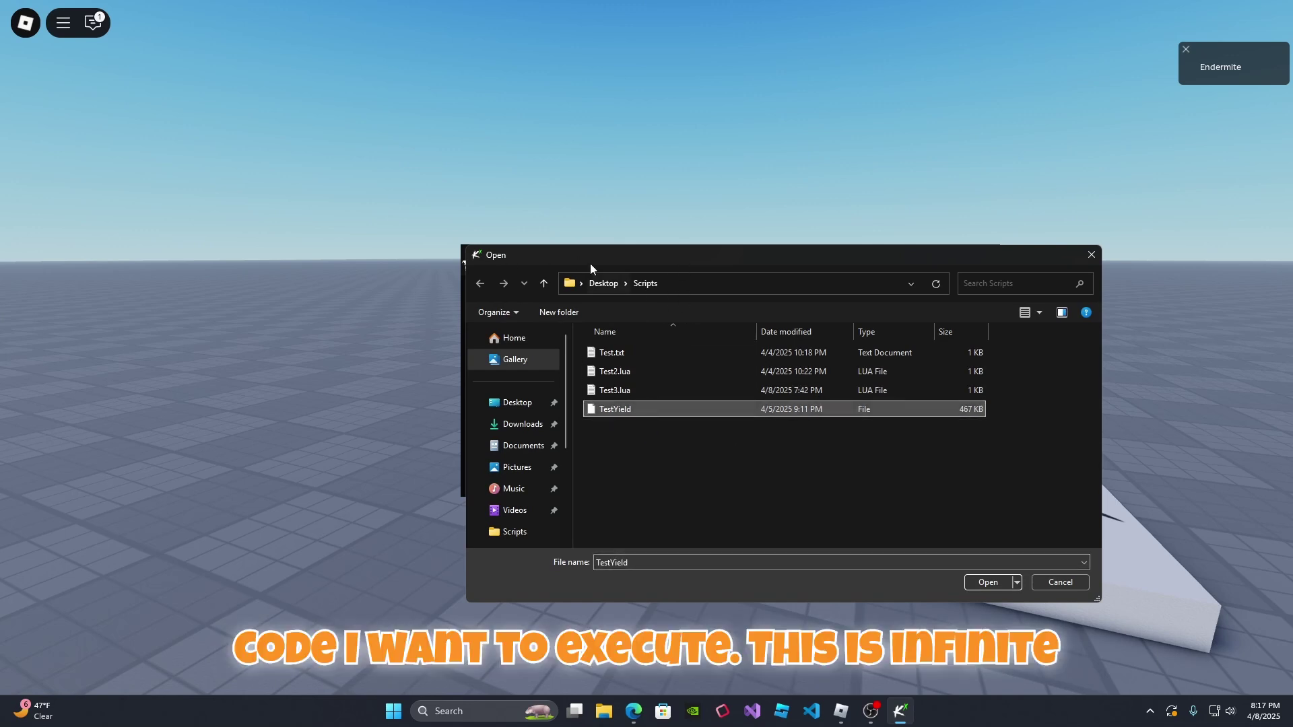
left_click_drag(590, 264, 439, 253)
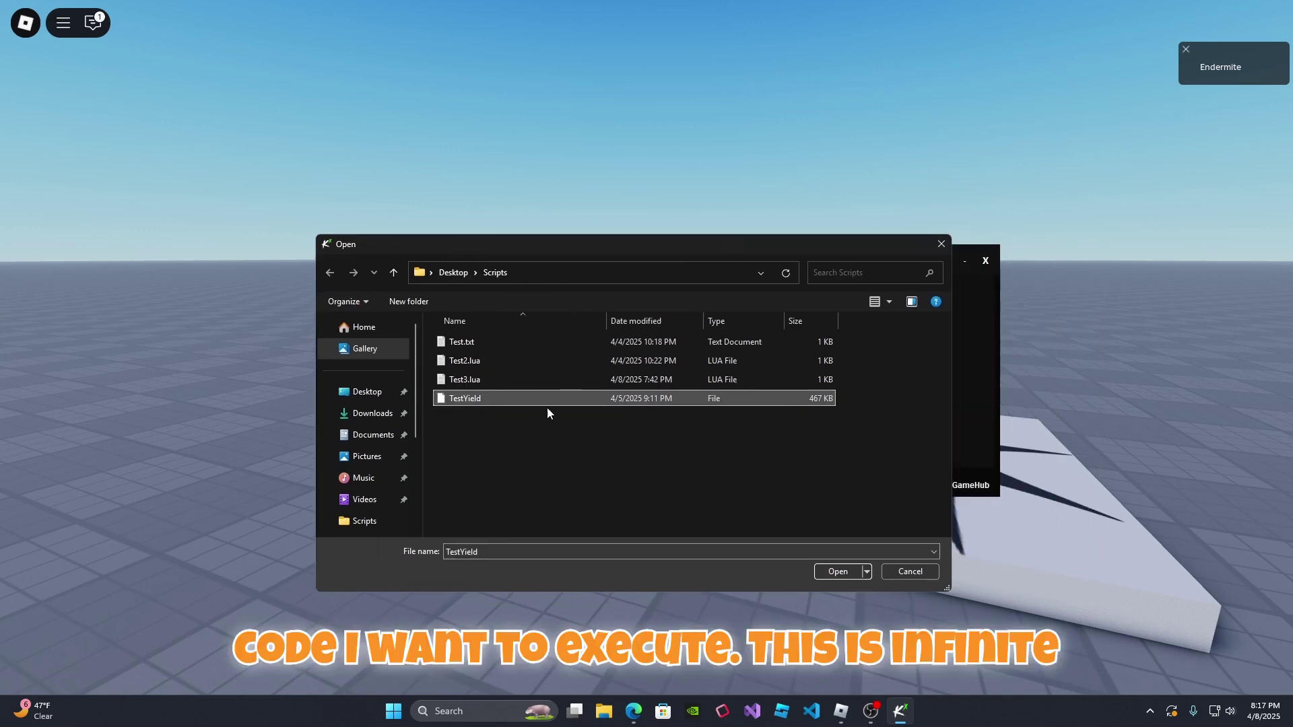
left_click(839, 572)
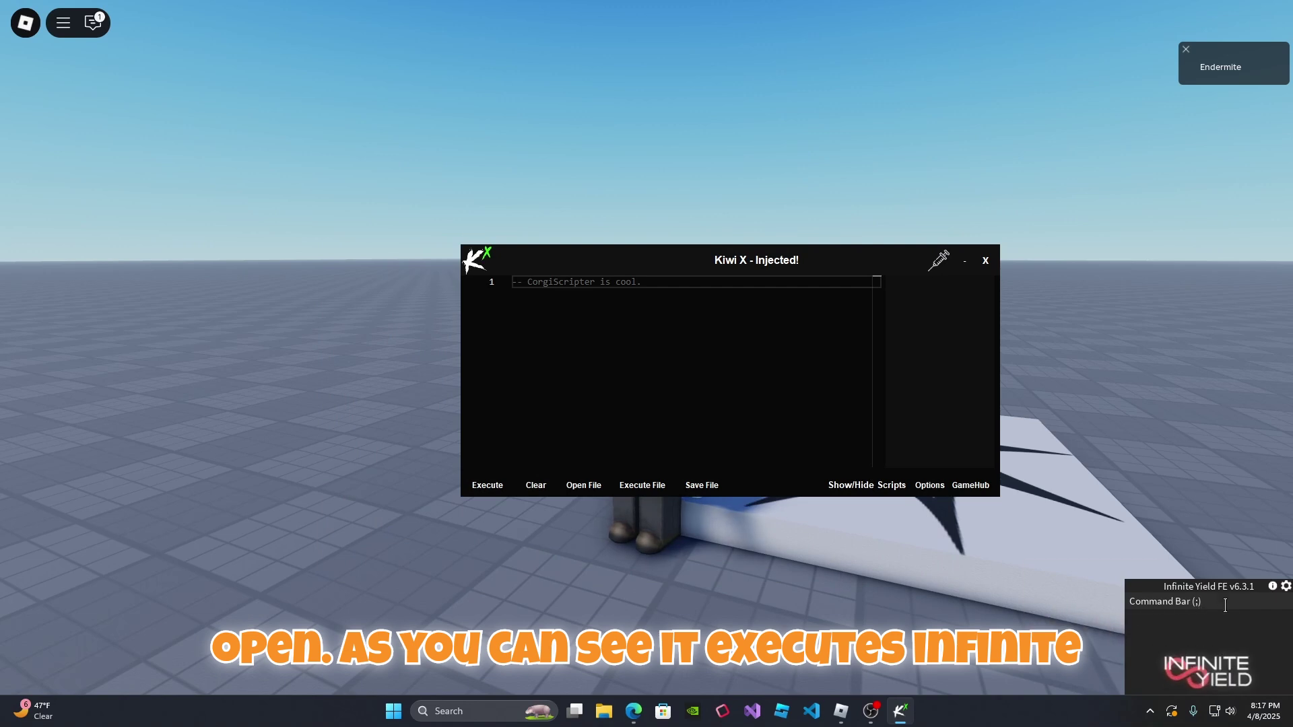
Step: Open the dialog for saving the editor text, cancel it, and toggle the script list off and back on
left_click(709, 487)
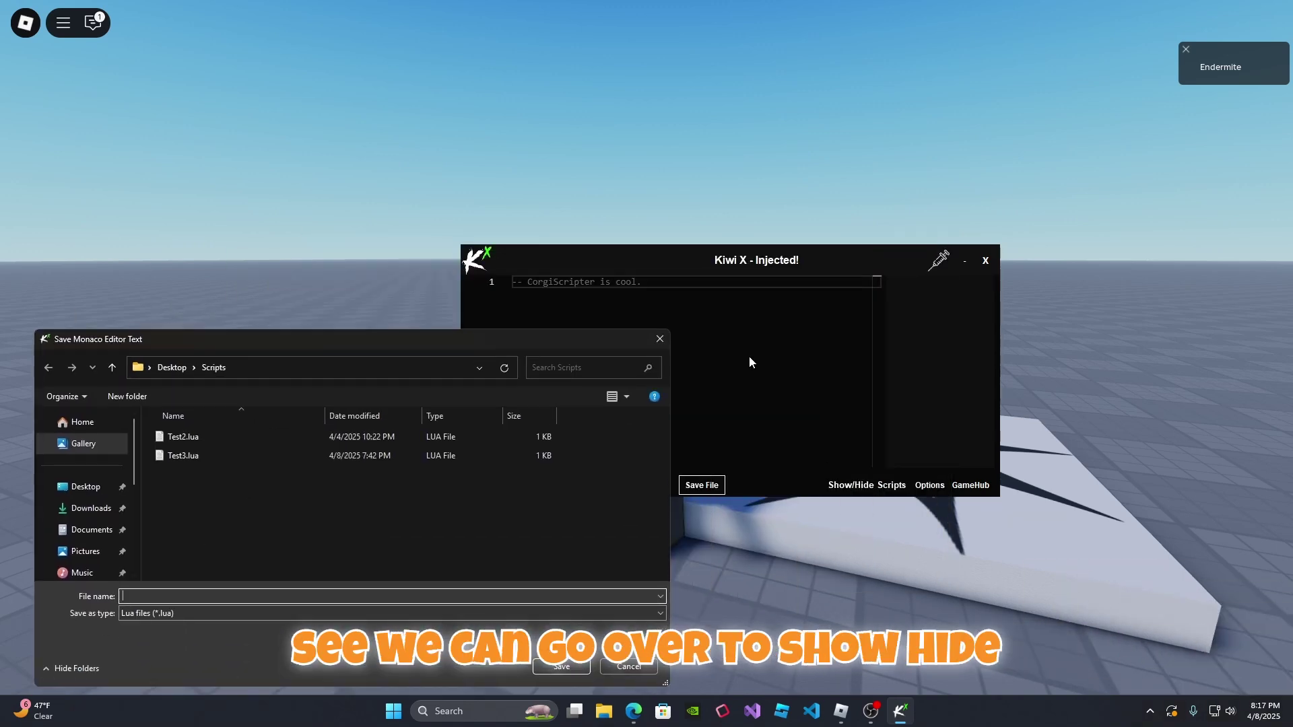
left_click(659, 341)
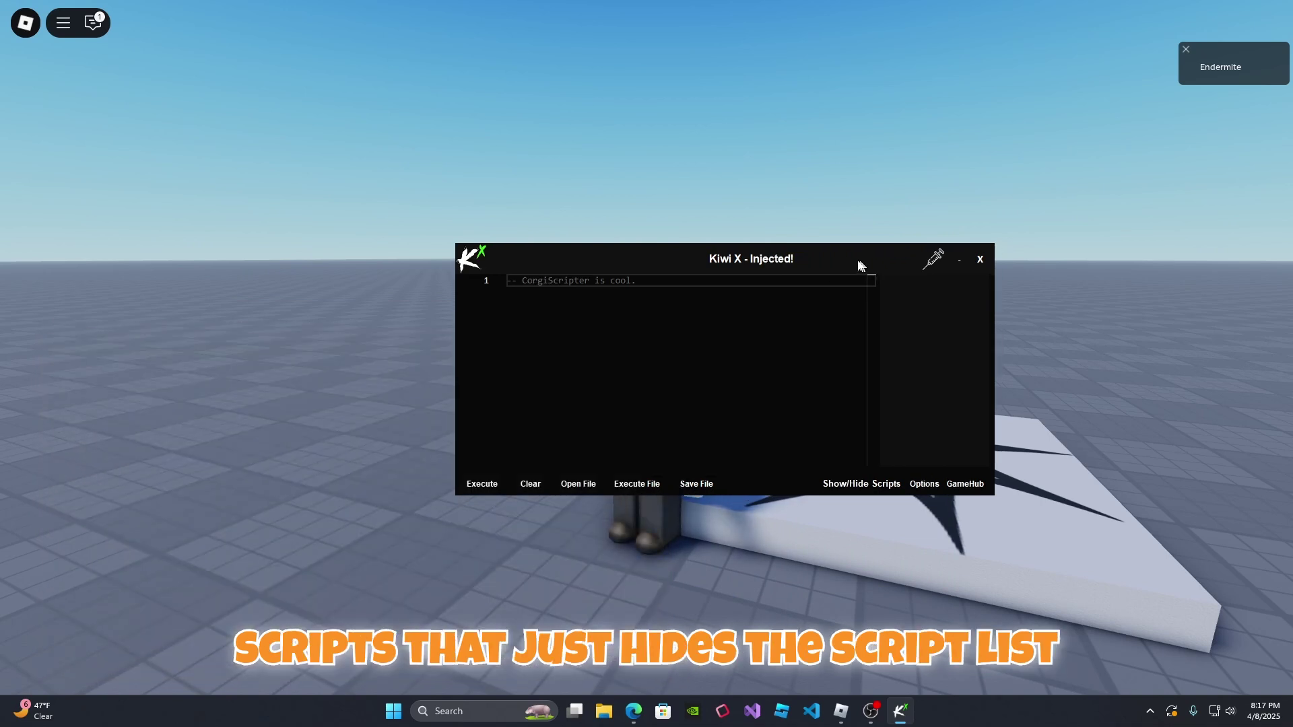
left_click_drag(858, 263, 697, 271)
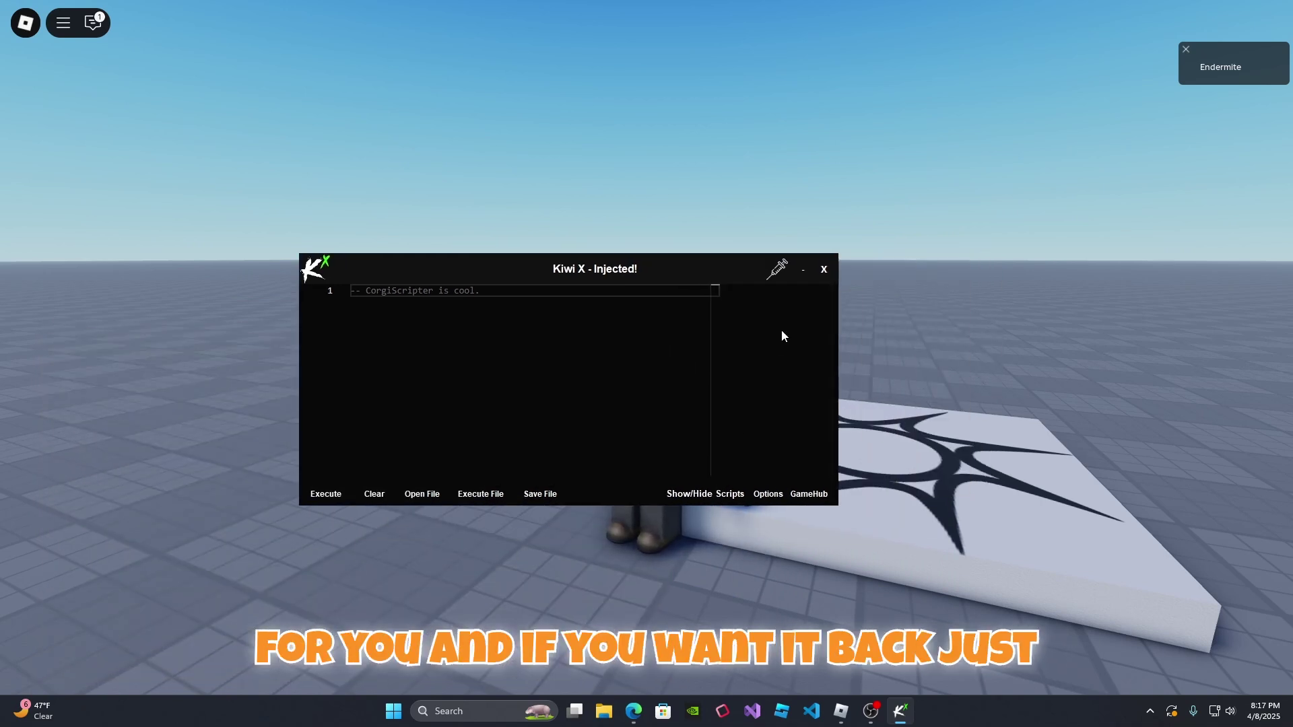
left_click(685, 497)
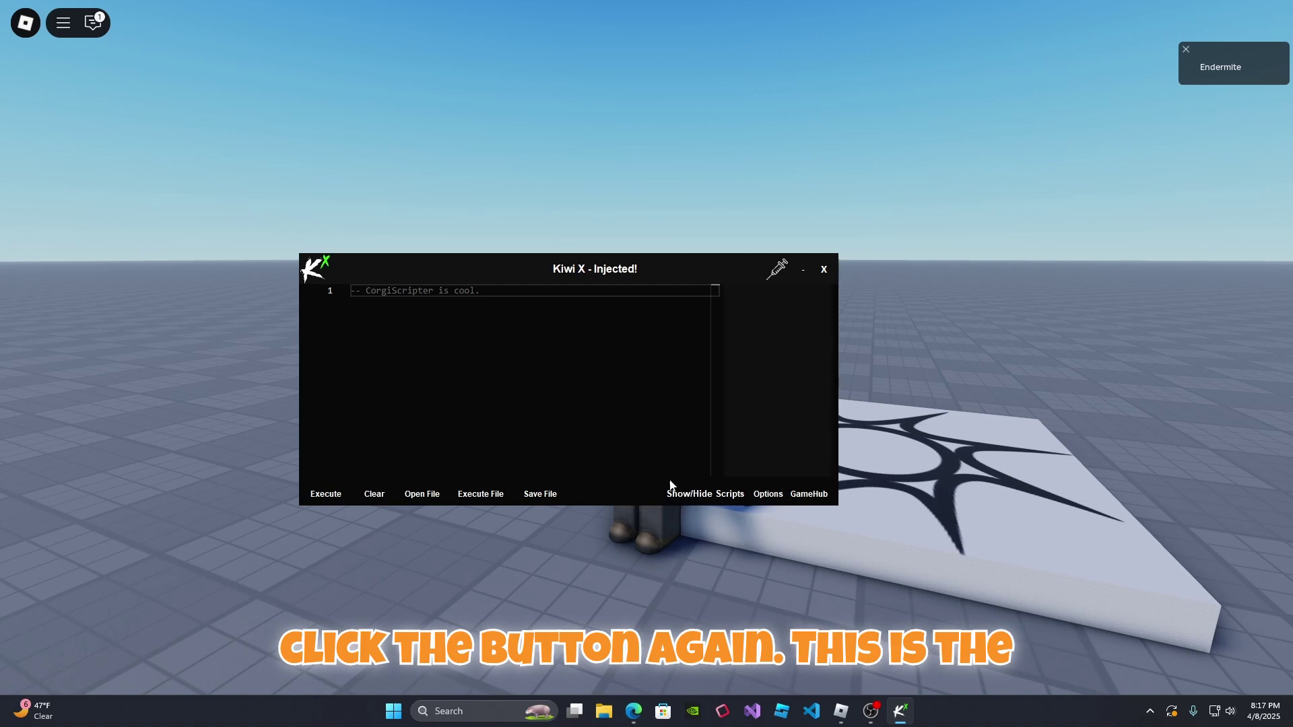
Step: Display the Kiwi X options for Auto Attach, Top Most and Auto Exec
left_click_drag(725, 270, 620, 289)
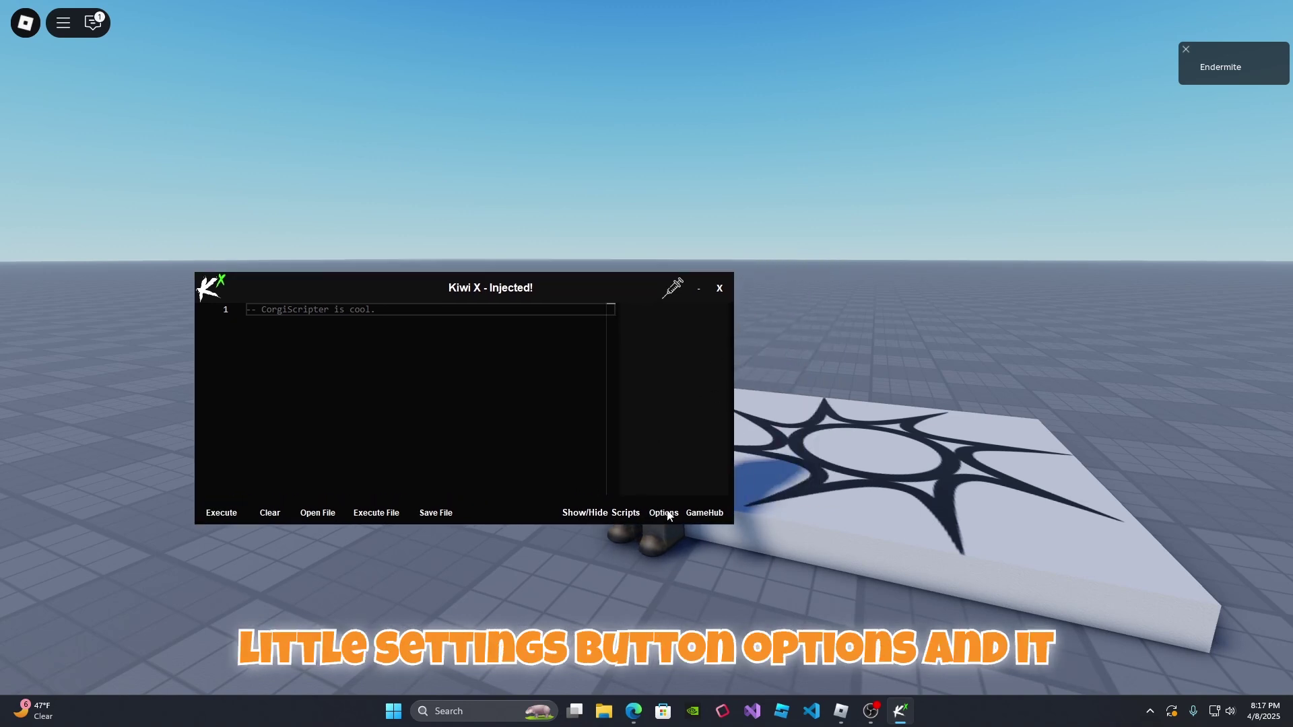
left_click_drag(608, 293, 687, 245)
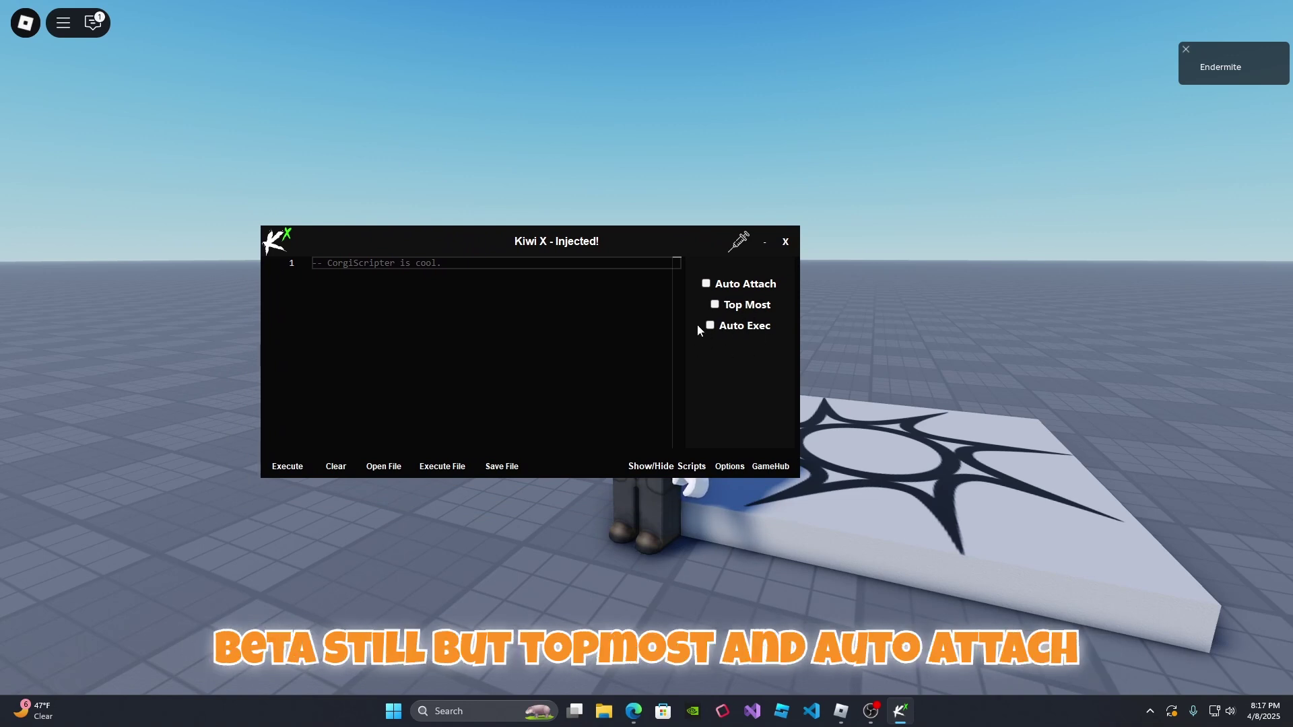
left_click_drag(666, 245, 819, 260)
Step: Open the Kiwi X Game Hub and arrange its window beside the script editor
left_click(895, 488)
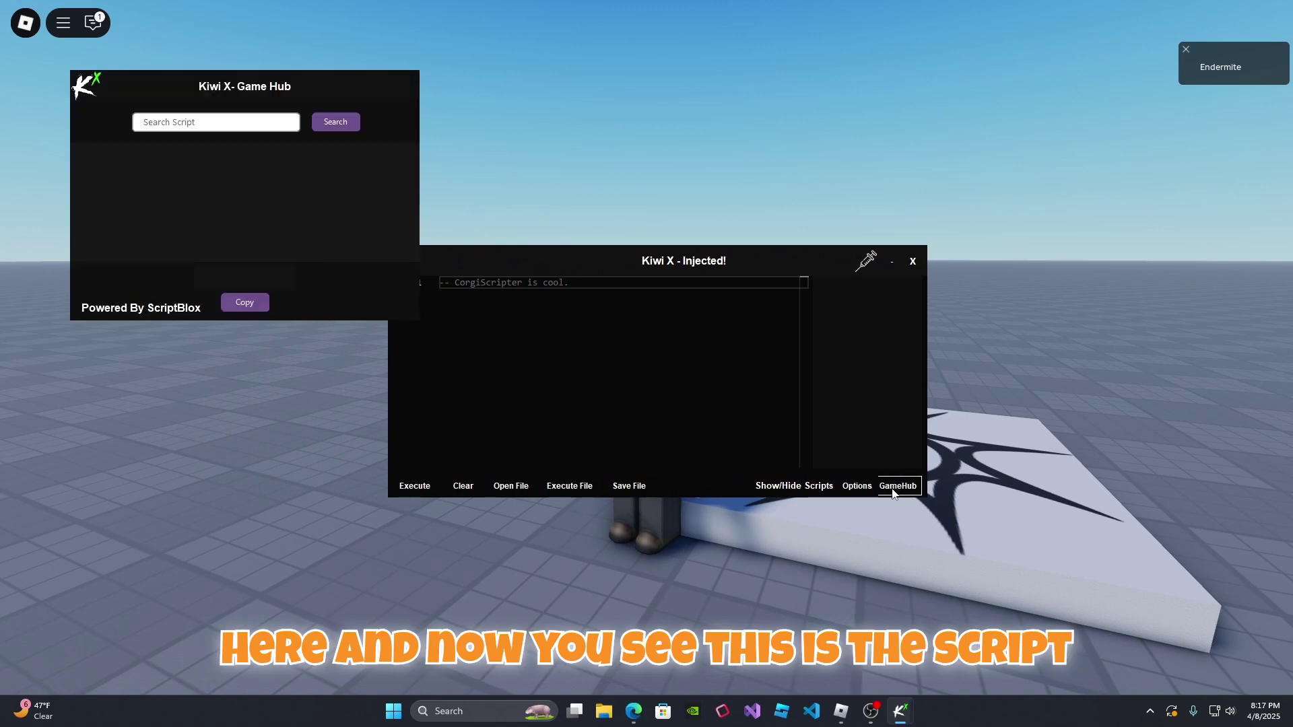
left_click_drag(352, 81, 275, 274)
left_click_drag(522, 254, 922, 318)
left_click_drag(274, 275, 576, 248)
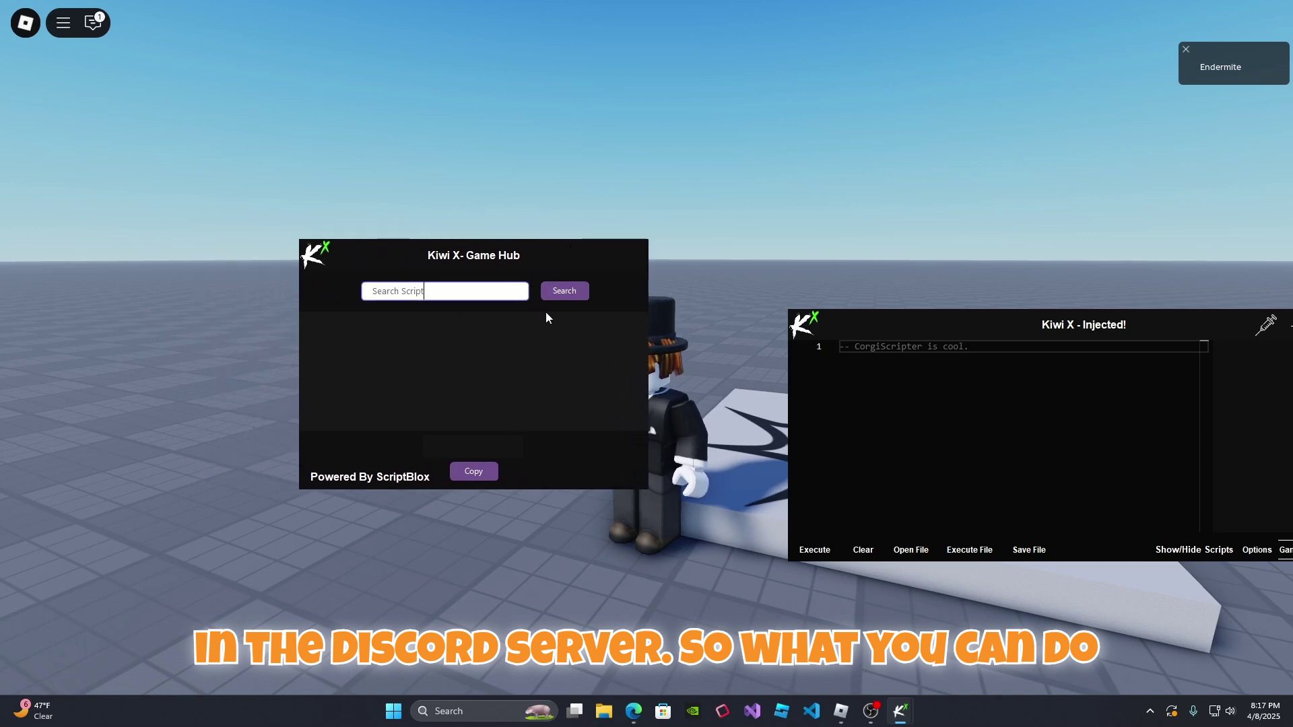
Step: Search the Game Hub for "Infinite Yield"
left_click(429, 293)
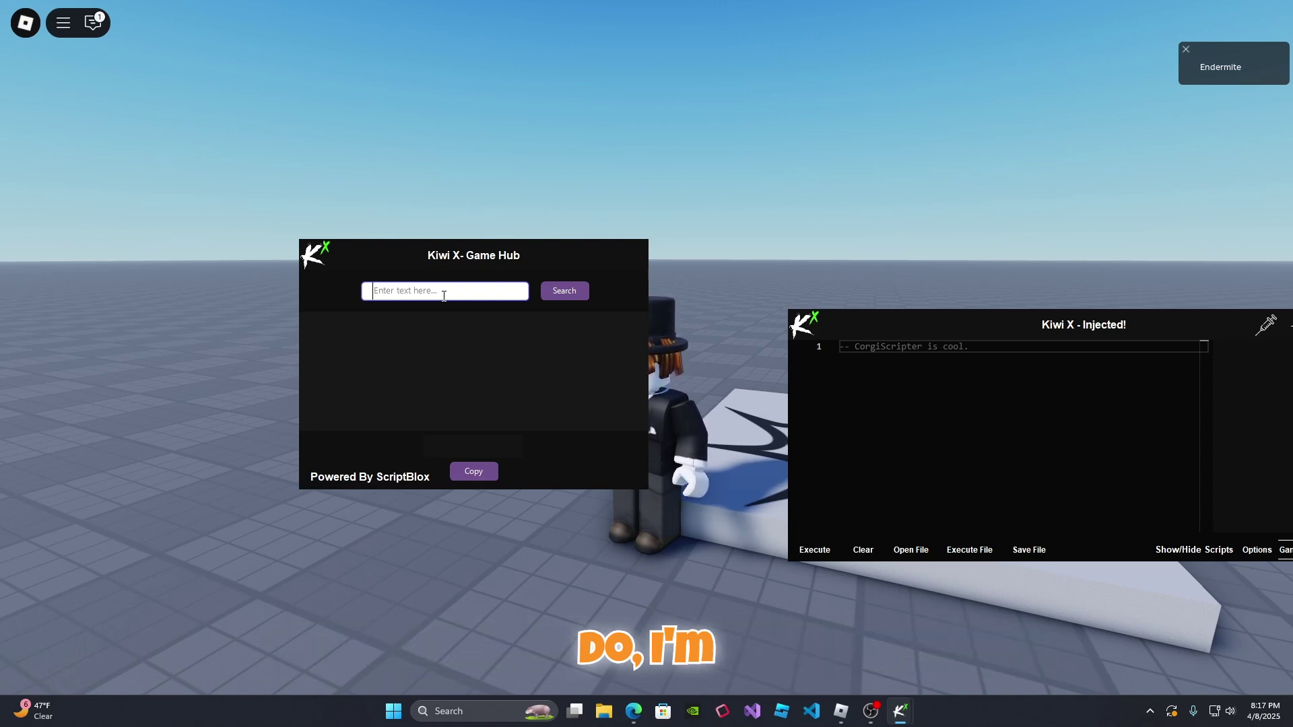
type("In")
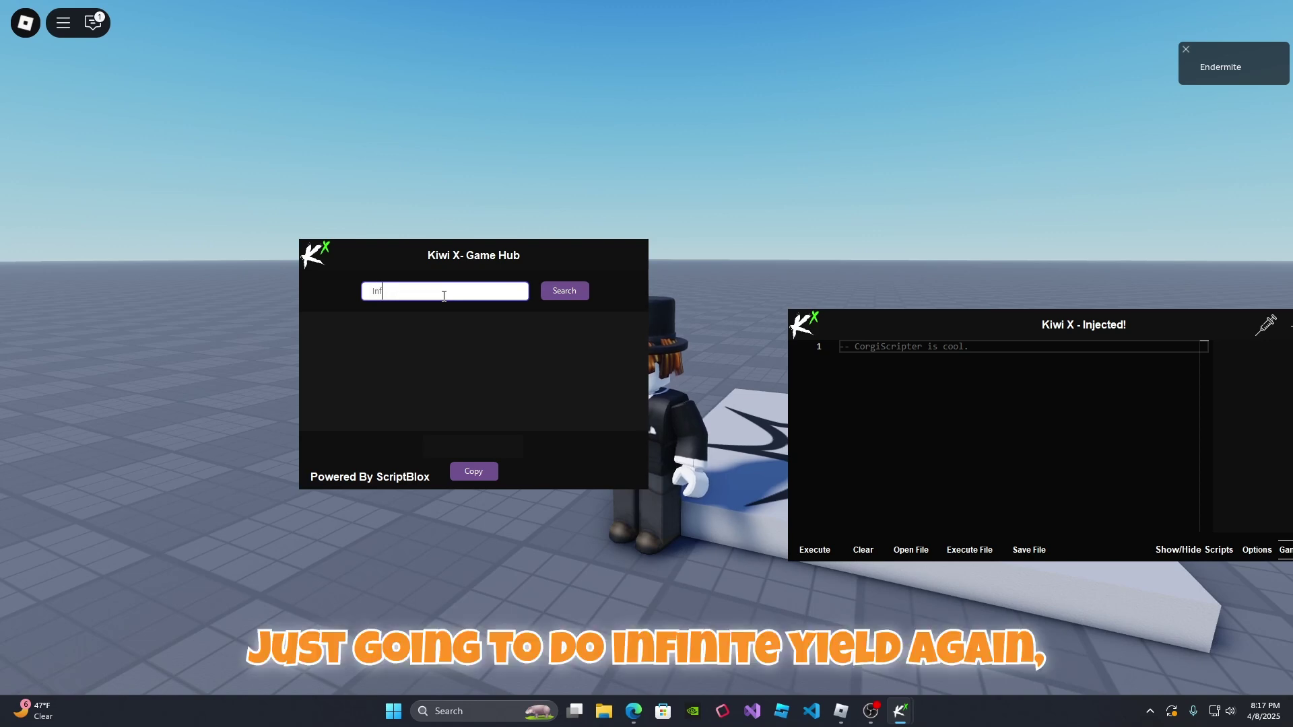
type("f")
key("BackSpace")
type("finite Yie")
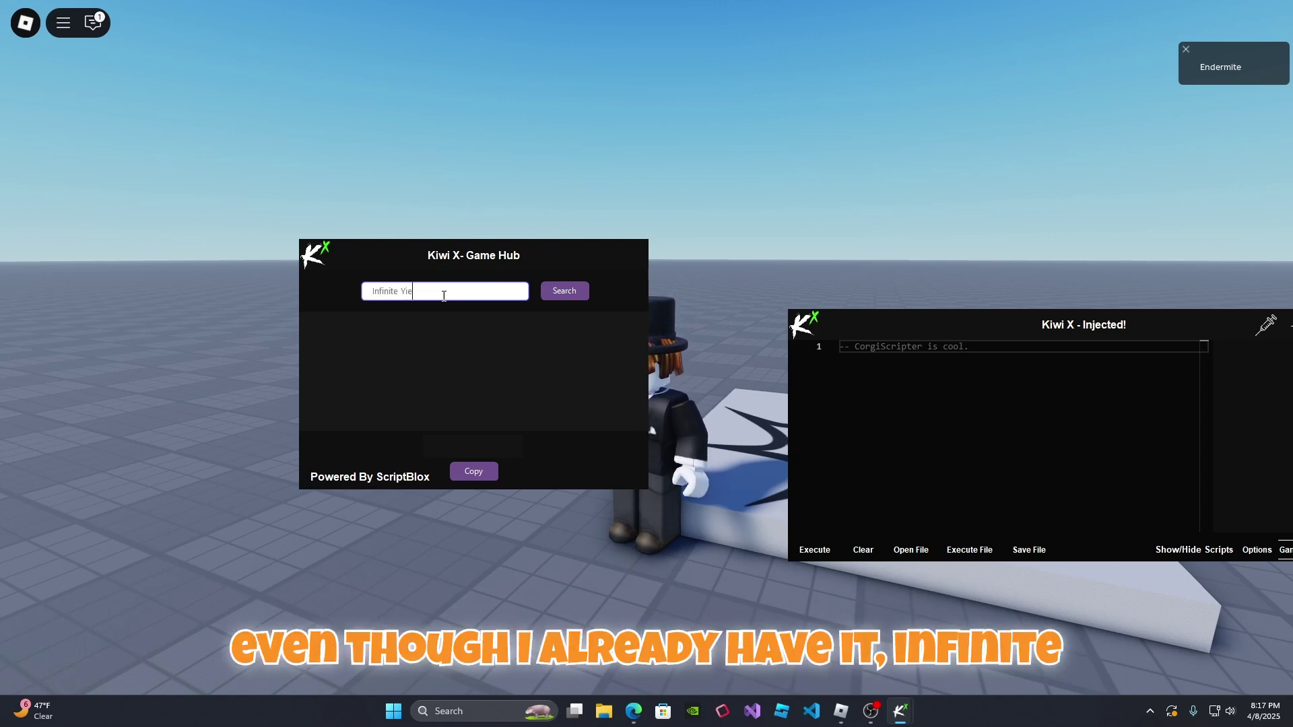
type("ld")
left_click(568, 293)
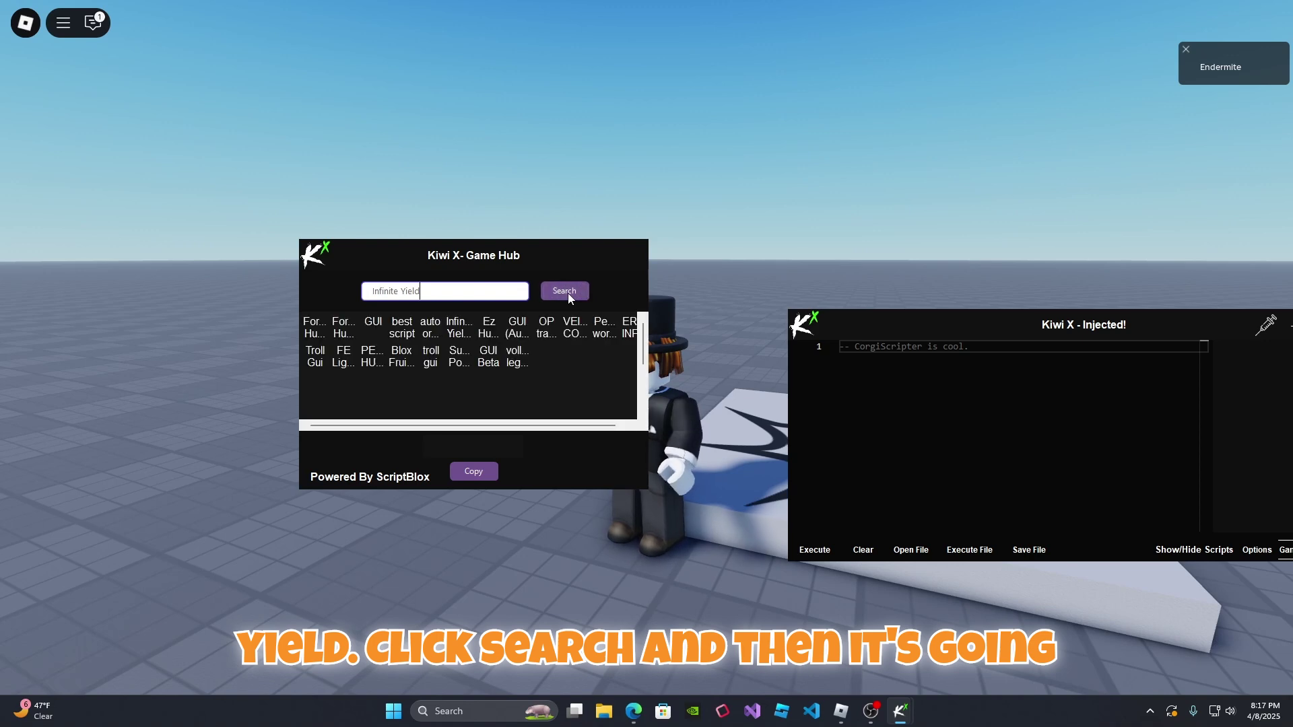
Step: Select the Infinite Yield Admin Commands script in the results, copy its code and dismiss the message box
left_click(464, 335)
scroll(466, 447, "down", 1)
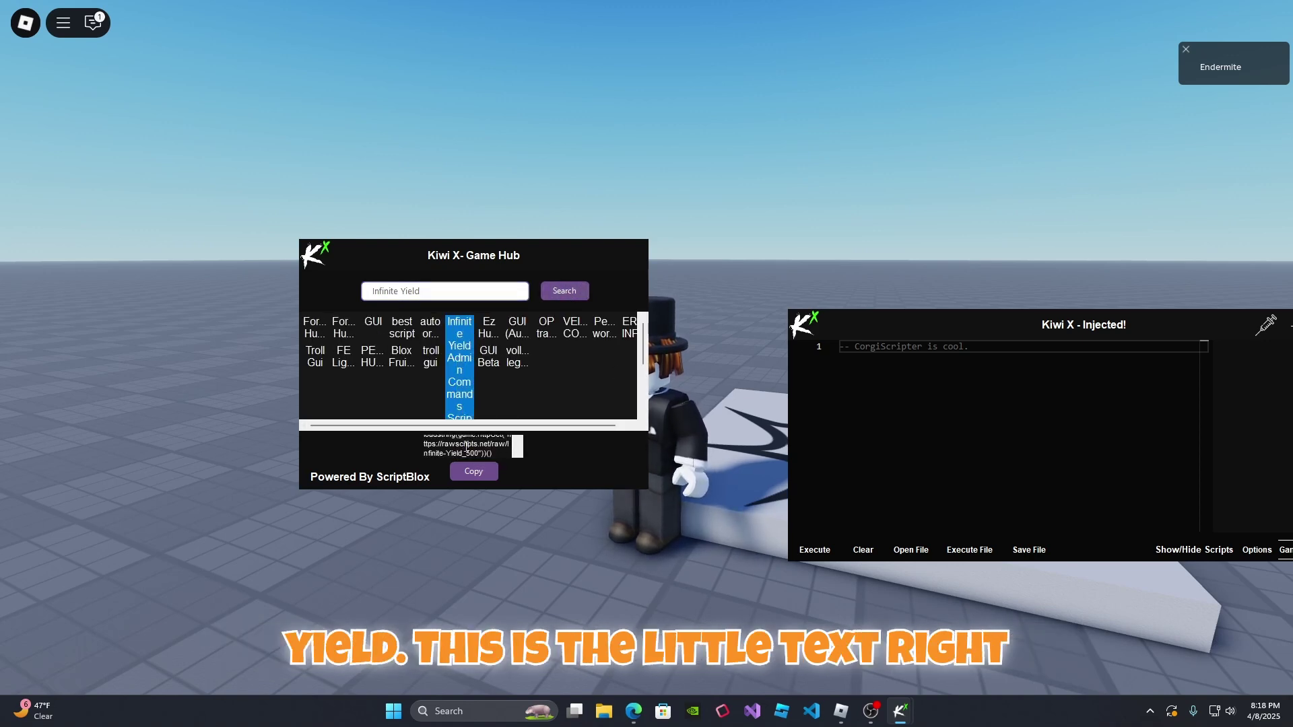
left_click(472, 474)
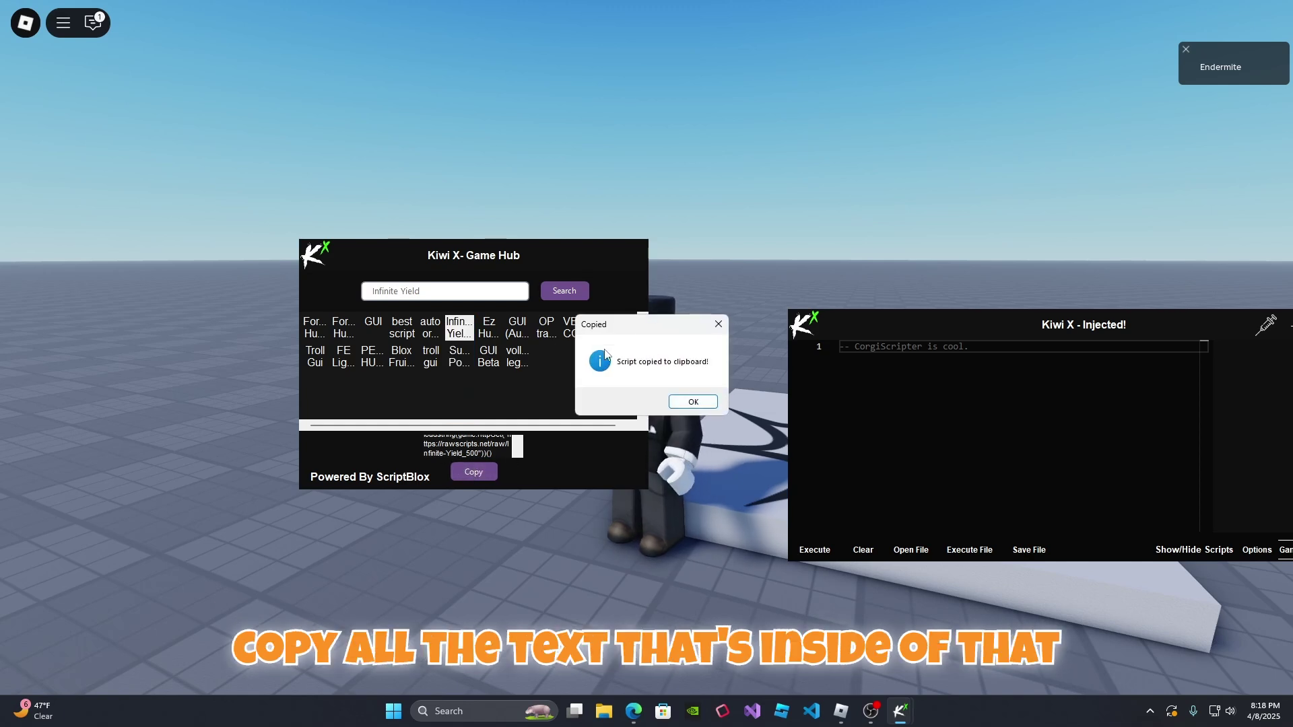
left_click_drag(623, 330, 533, 344)
left_click(606, 418)
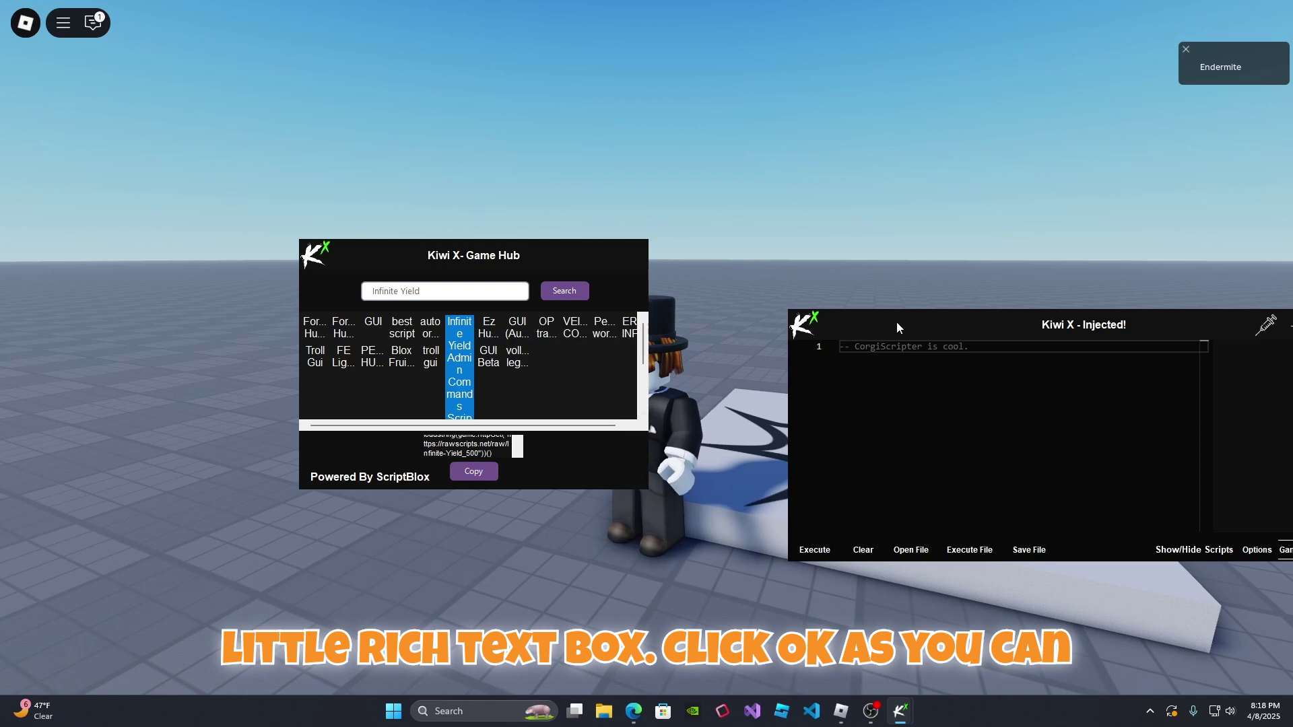
Step: Clear the Kiwi X script editor and paste the copied Infinite Yield loadstring code into it
left_click_drag(904, 321, 764, 260)
left_click(779, 525)
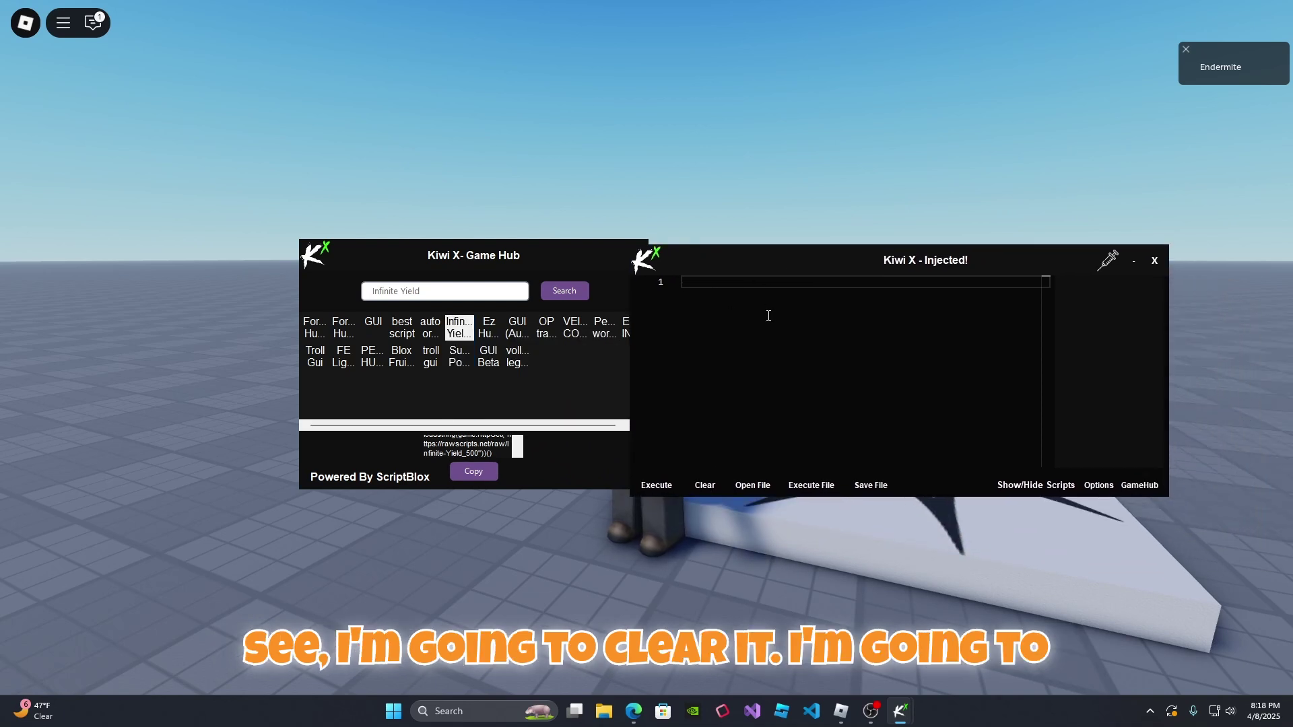
key("ctrl+v")
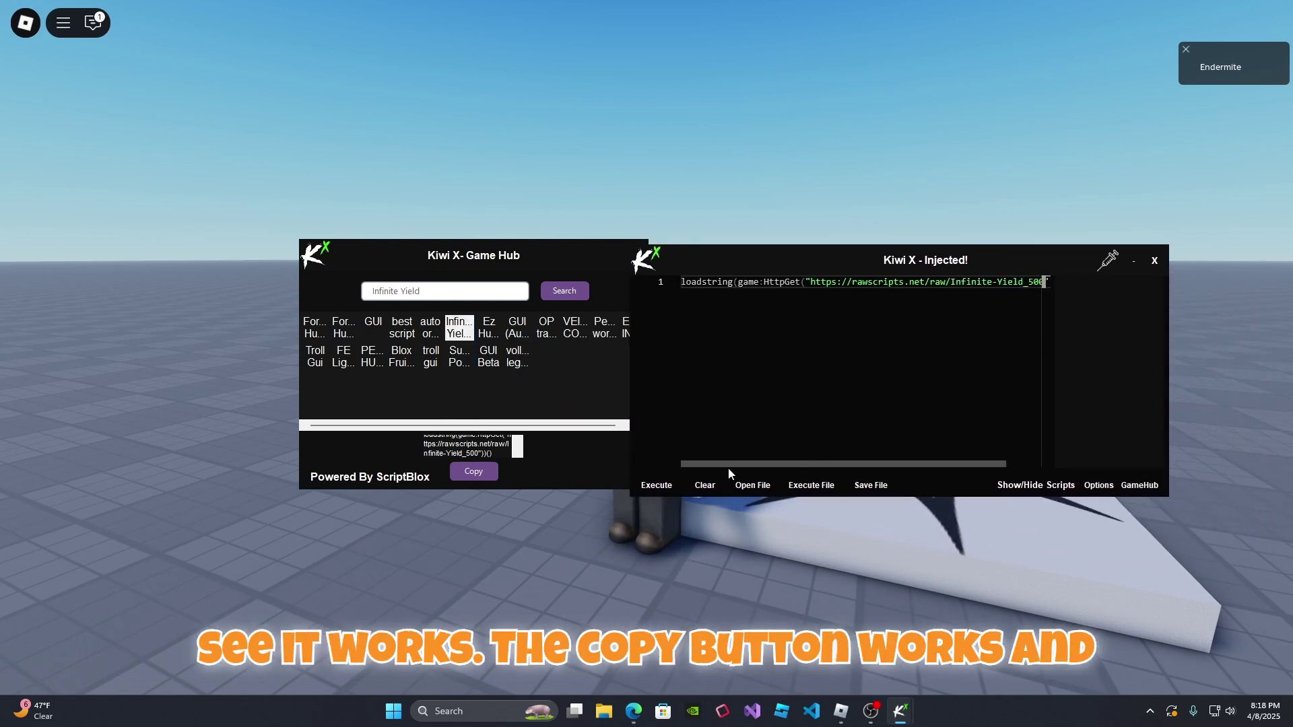
left_click_drag(734, 266, 661, 266)
key("ctrl+a")
left_click_drag(746, 264, 715, 307)
left_click_drag(585, 253, 390, 258)
left_click_drag(615, 308, 610, 266)
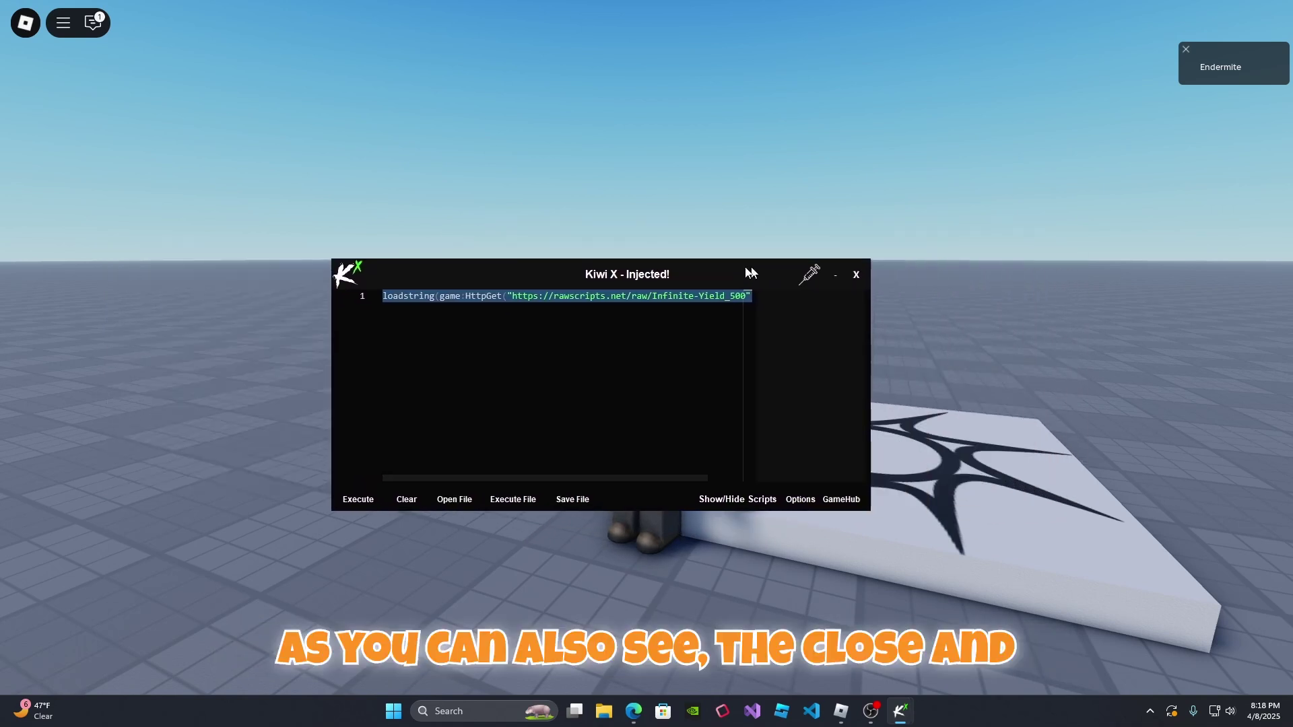
left_click_drag(866, 278, 783, 249)
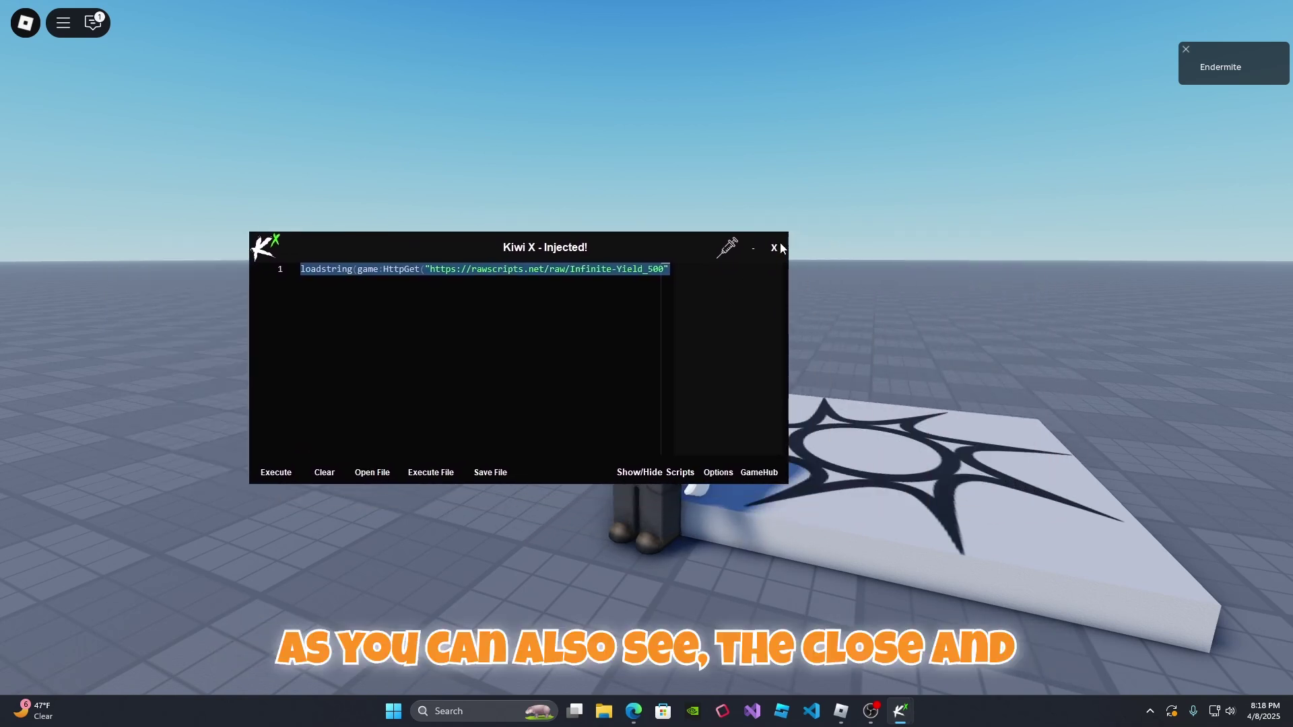
left_click_drag(511, 247, 556, 254)
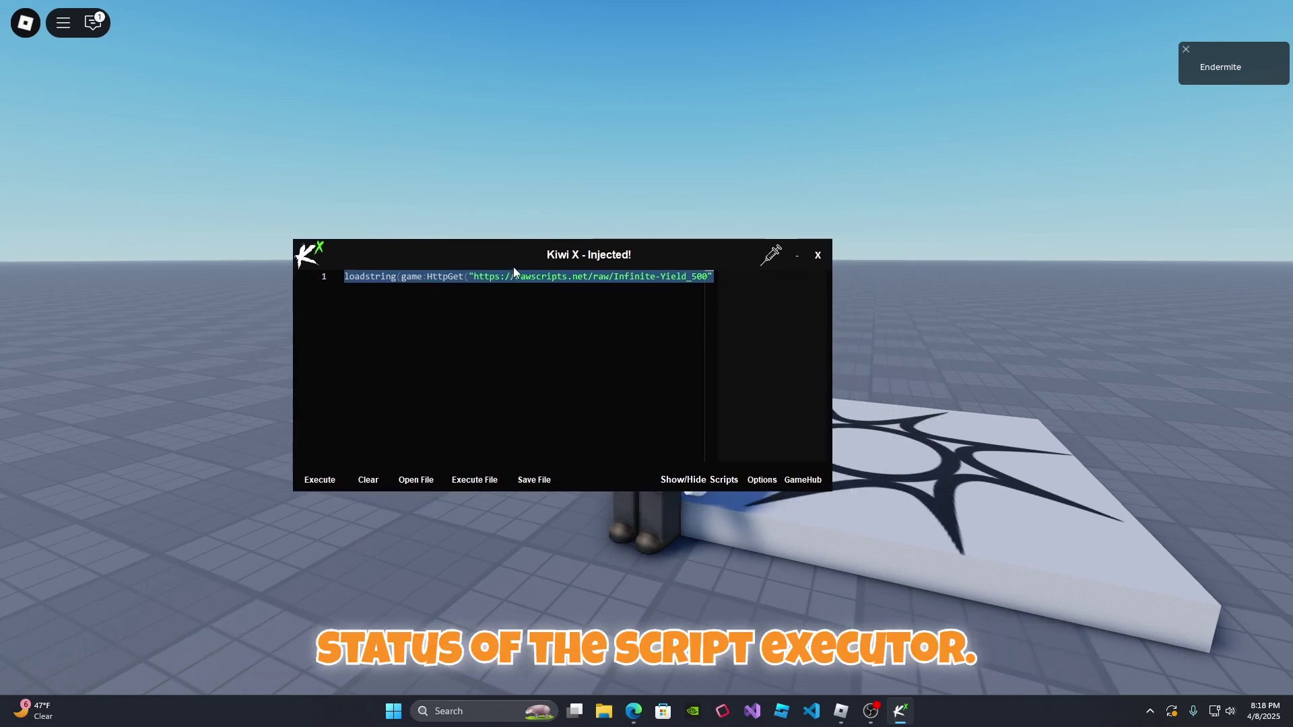
left_click_drag(514, 267, 455, 273)
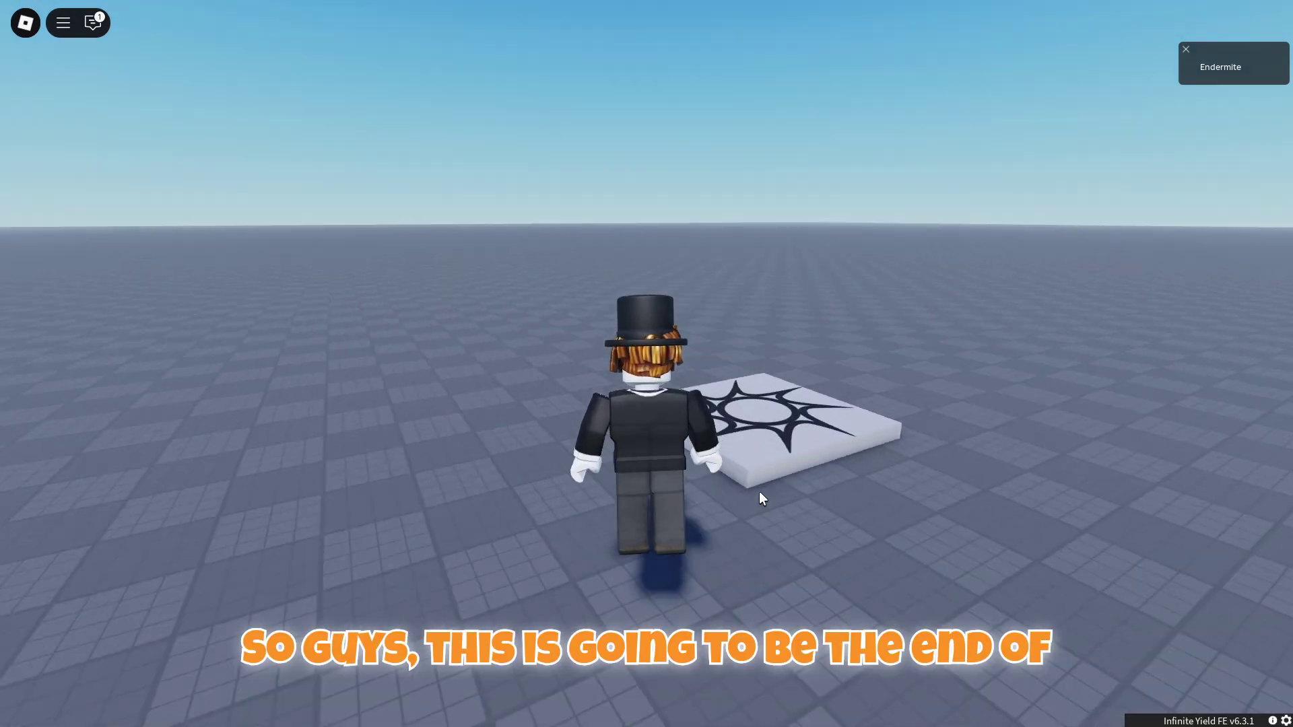
key("s")
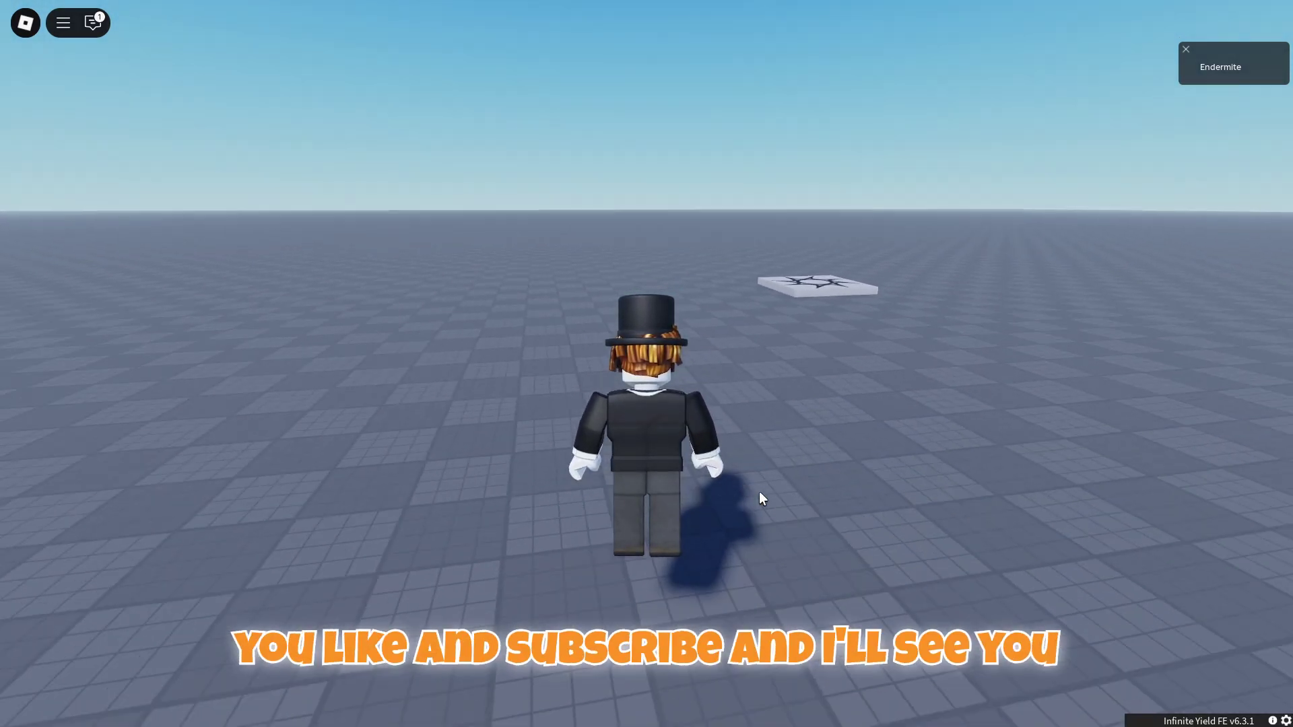
key("s")
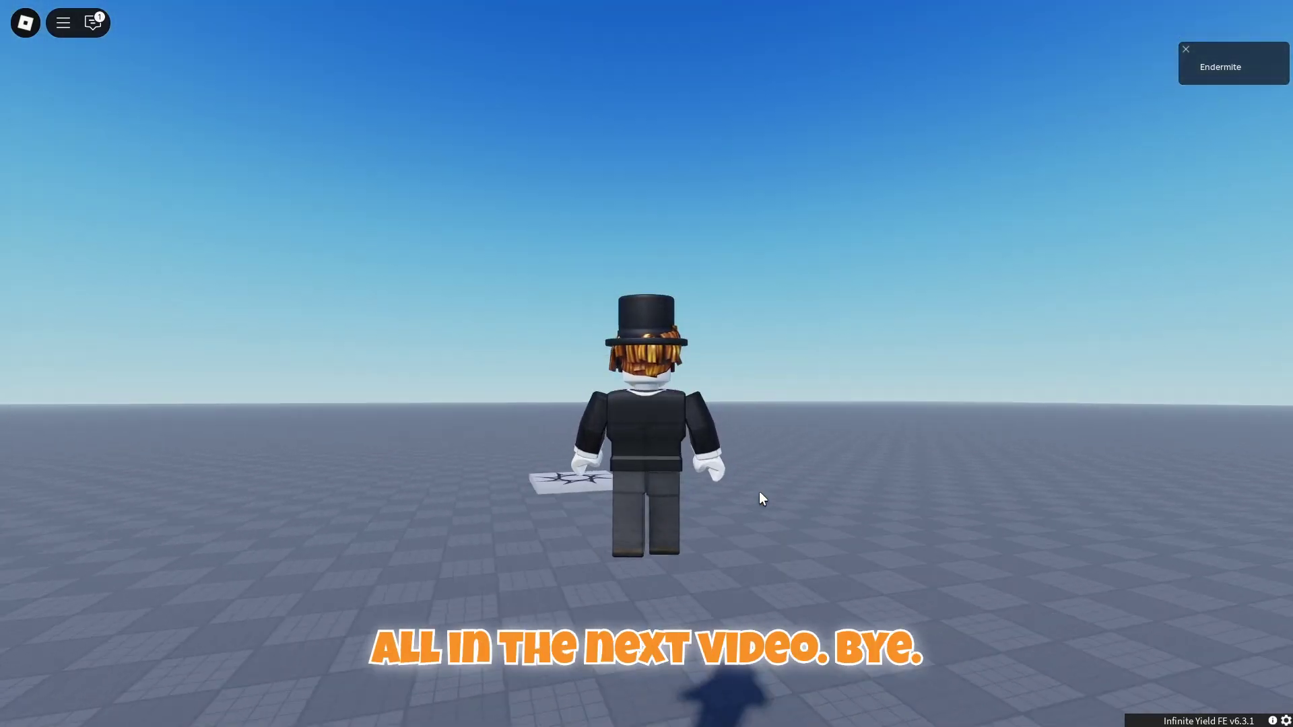